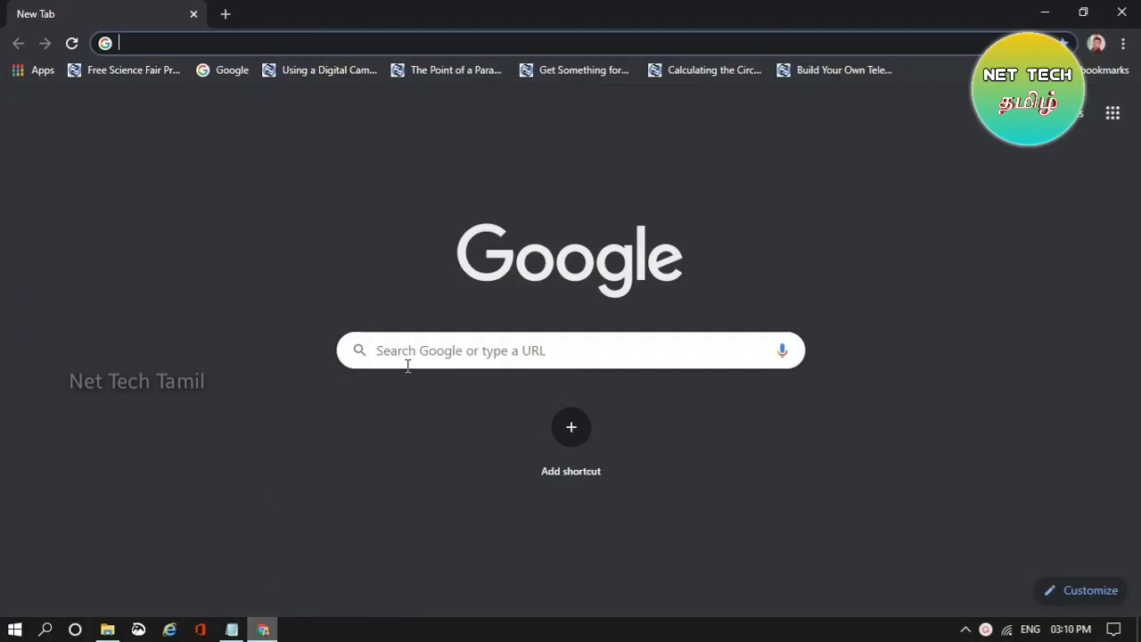
Step: Search Google for "recuva software"
{"action": "left_click", "coordinate": [409, 356]}
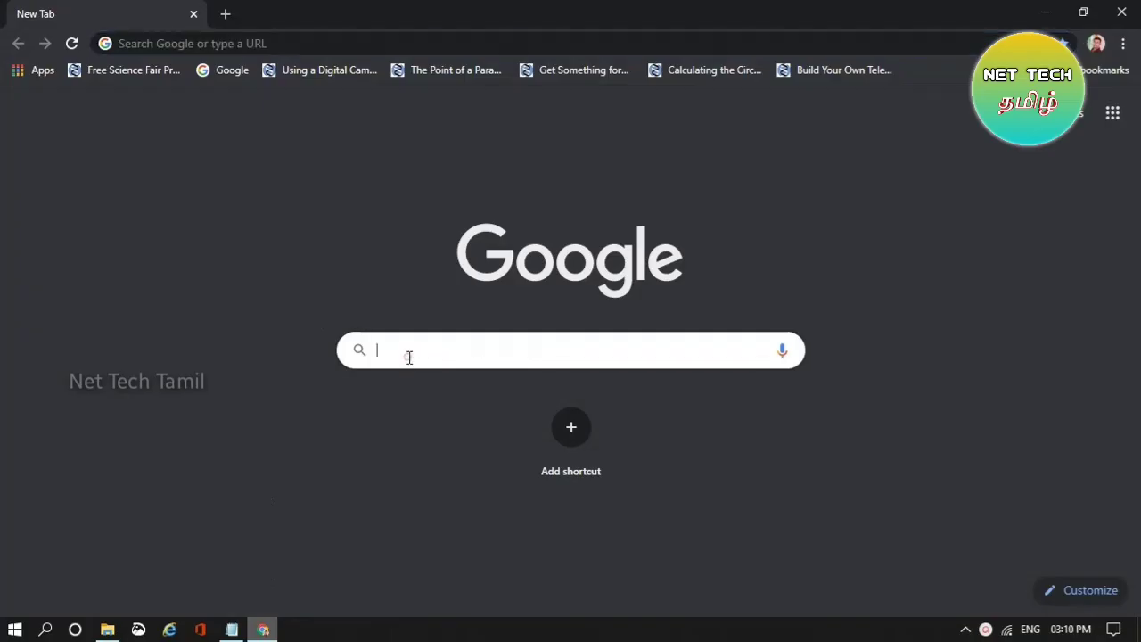
{"action": "type", "text": "recuva"}
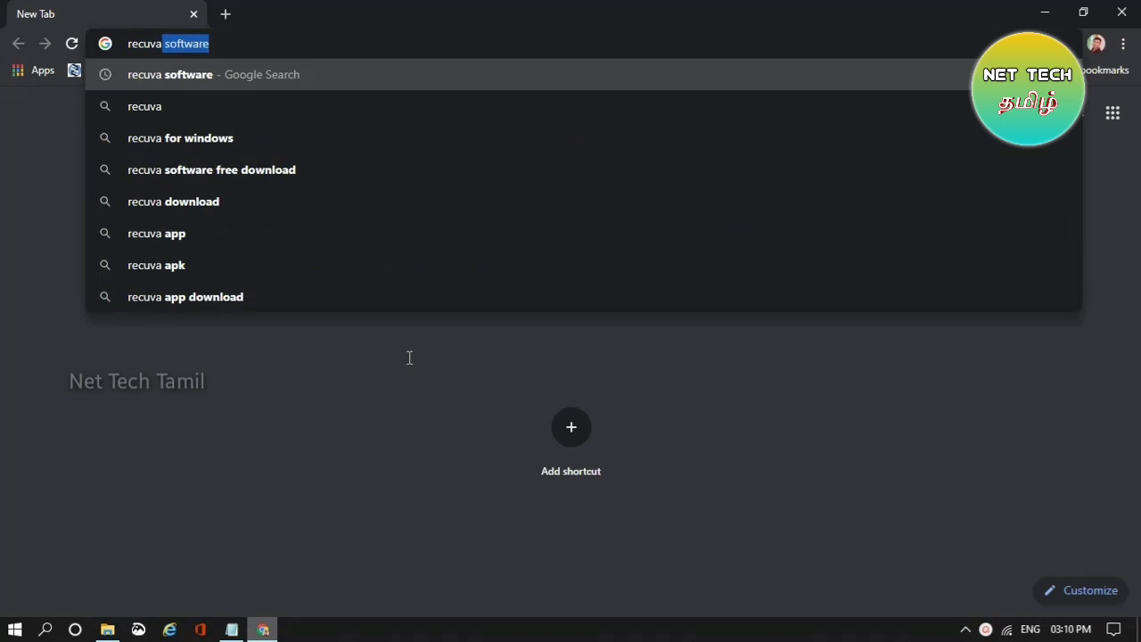
{"action": "key", "text": "Return"}
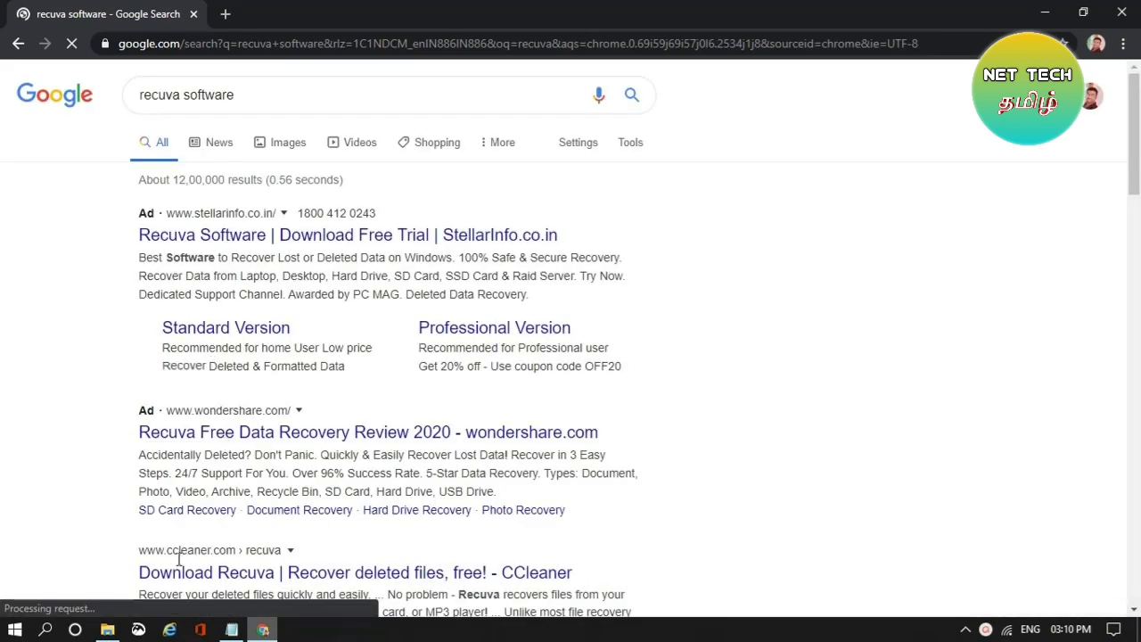
{"action": "left_click", "coordinate": [234, 630]}
{"action": "left_click", "coordinate": [538, 224]}
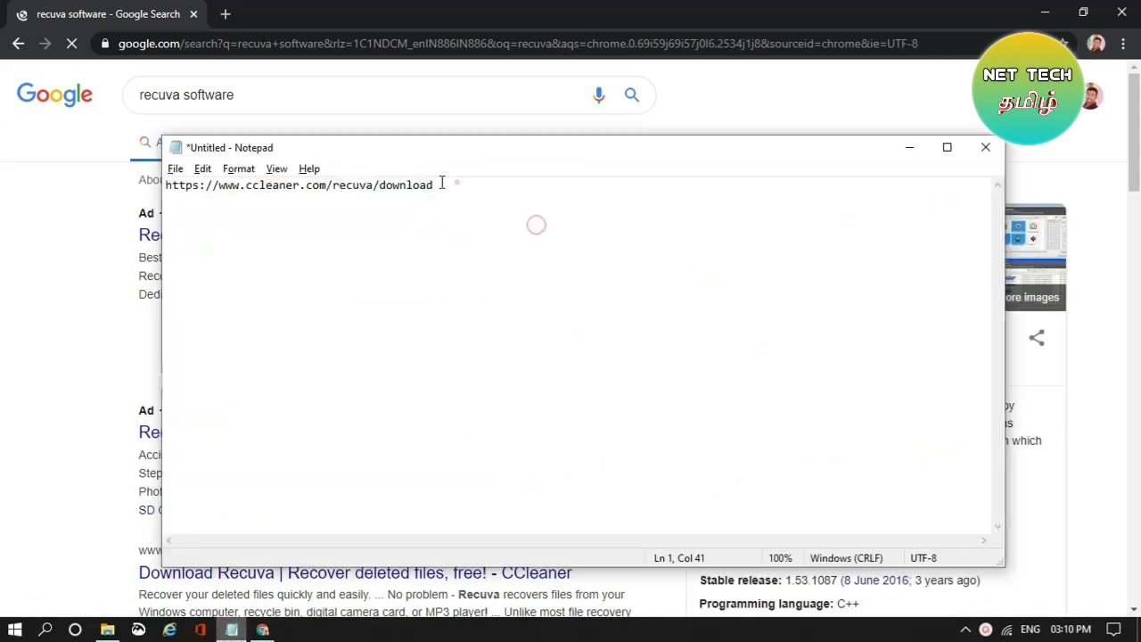
{"action": "left_click_drag", "start_coordinate": [456, 183], "coordinate": [162, 184]}
{"action": "key", "text": "ctrl+c"}
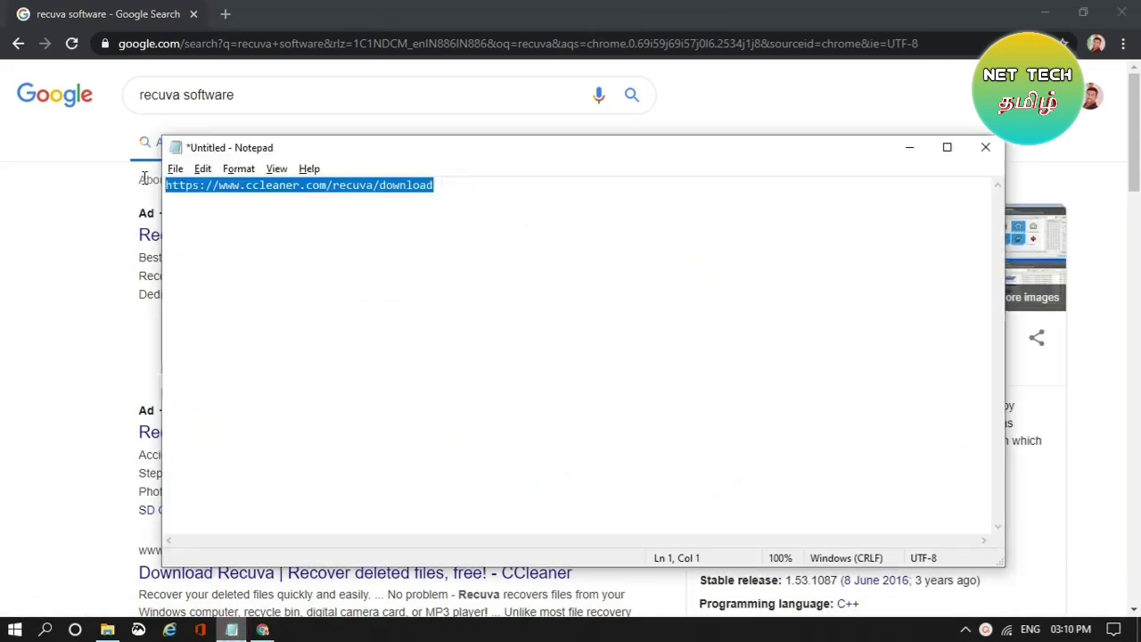
{"action": "left_click", "coordinate": [243, 45]}
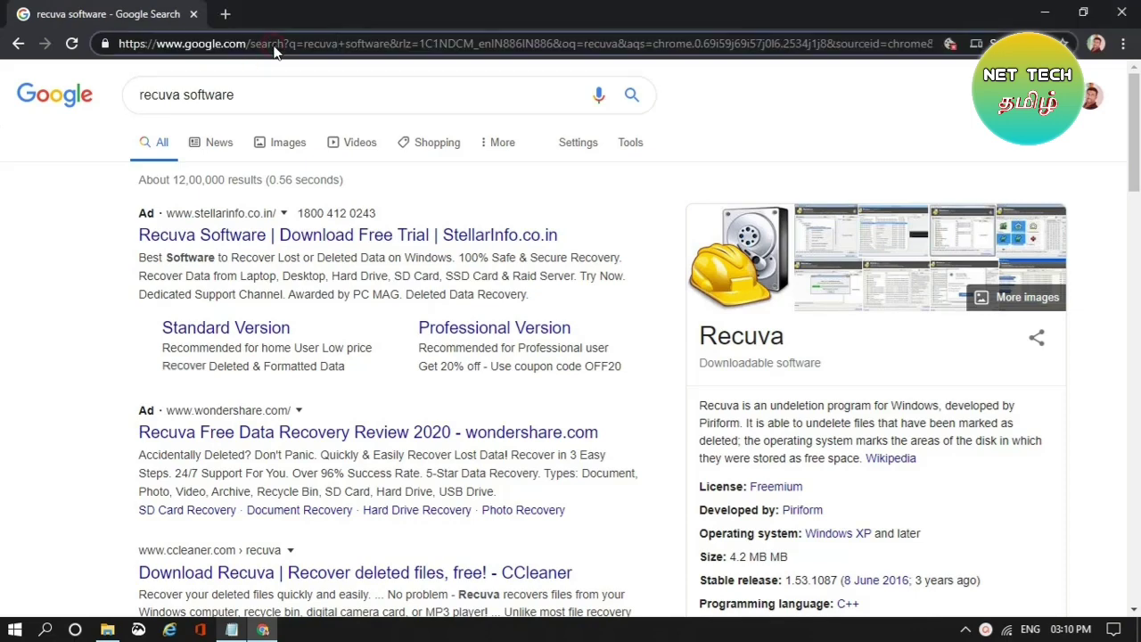
{"action": "key", "text": "ctrl+v"}
{"action": "key", "text": "Return"}
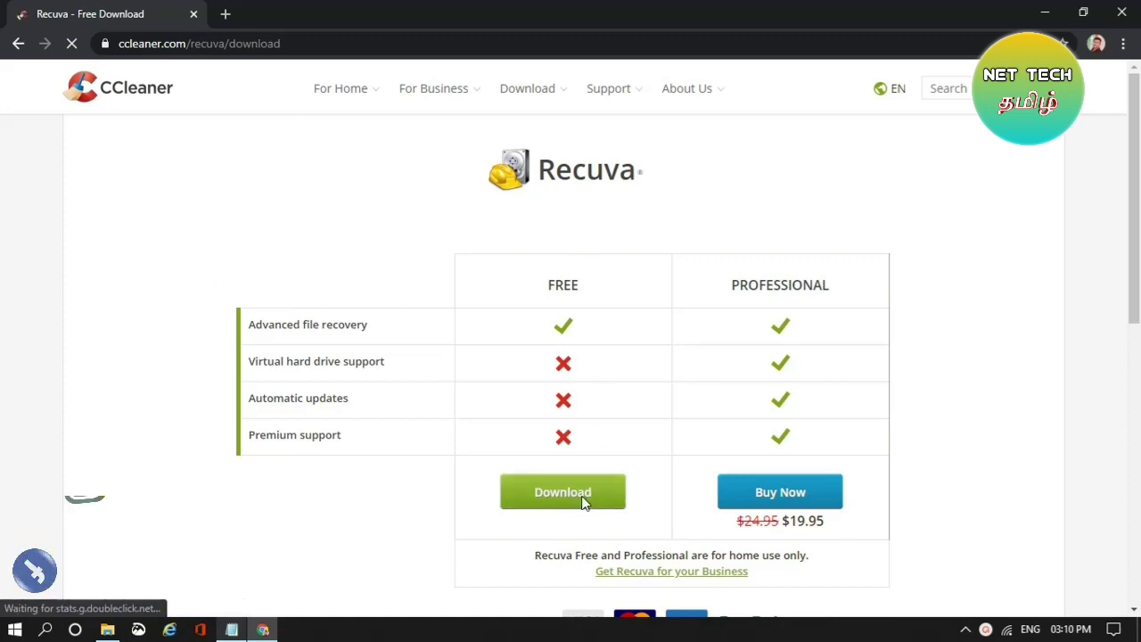
Step: Download the free version of Recuva to the Downloads folder as rcsetup153 (1) and run the installer
{"action": "left_click", "coordinate": [581, 501]}
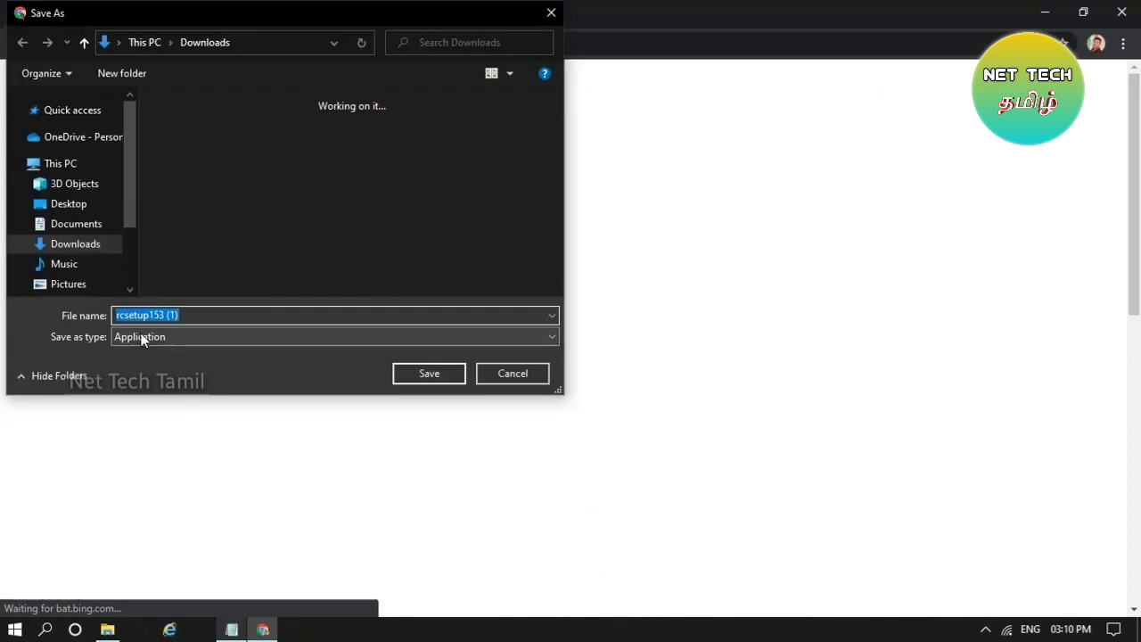
{"action": "left_click", "coordinate": [433, 374]}
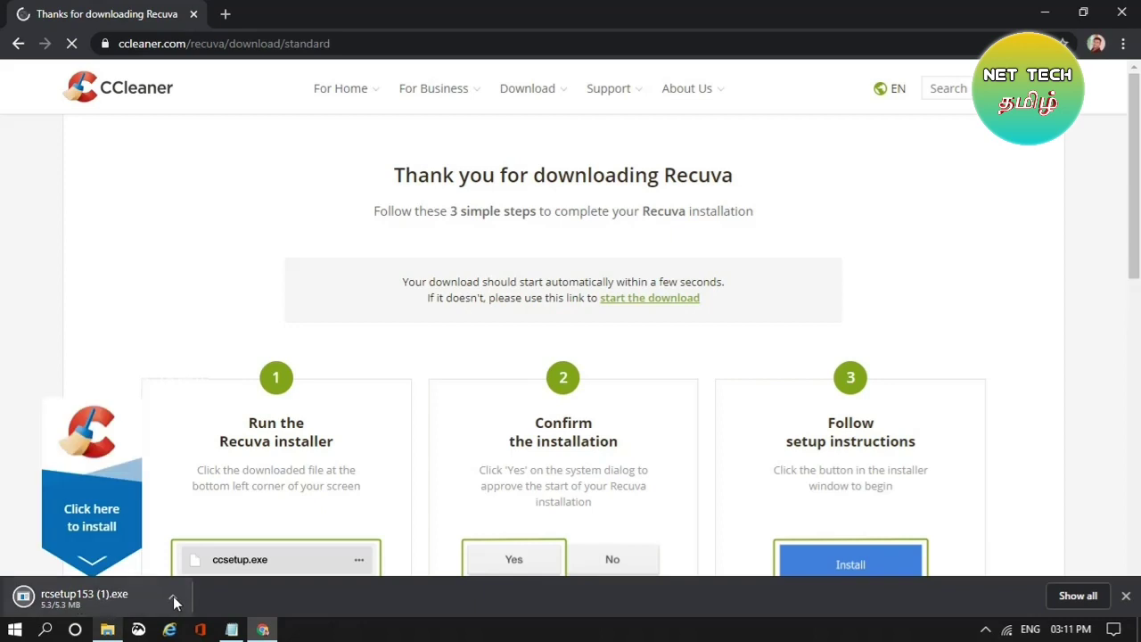
{"action": "left_click", "coordinate": [172, 600]}
{"action": "left_click", "coordinate": [114, 602]}
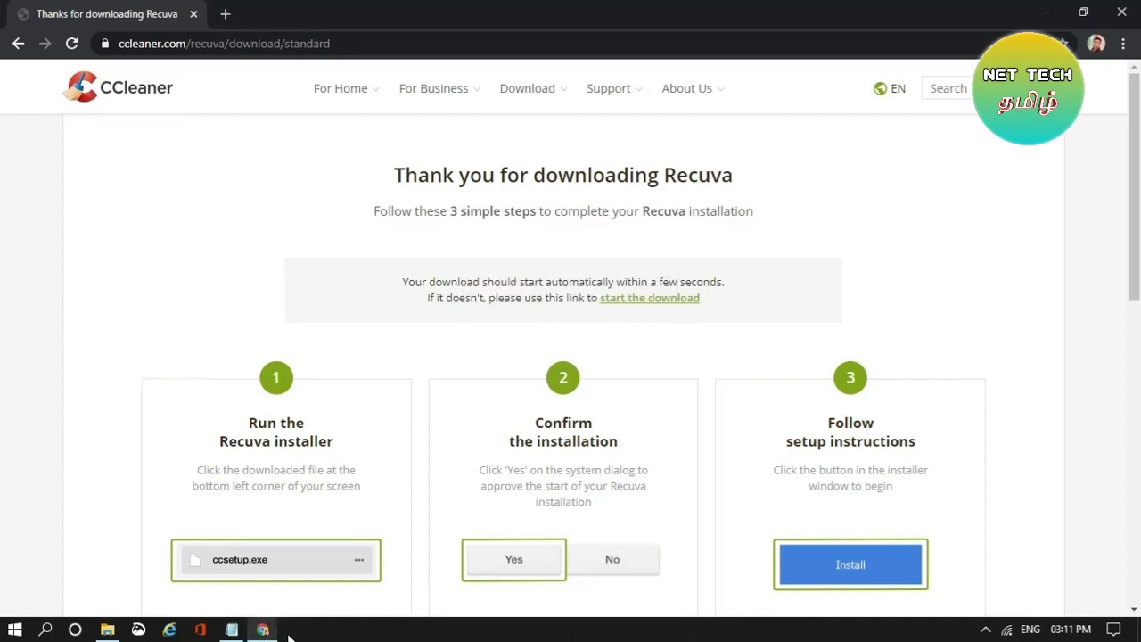
Step: Show the desktop, then install Recuva v1.53 with the preselected CCleaner option and quit the setup window
{"action": "right_click", "coordinate": [442, 634]}
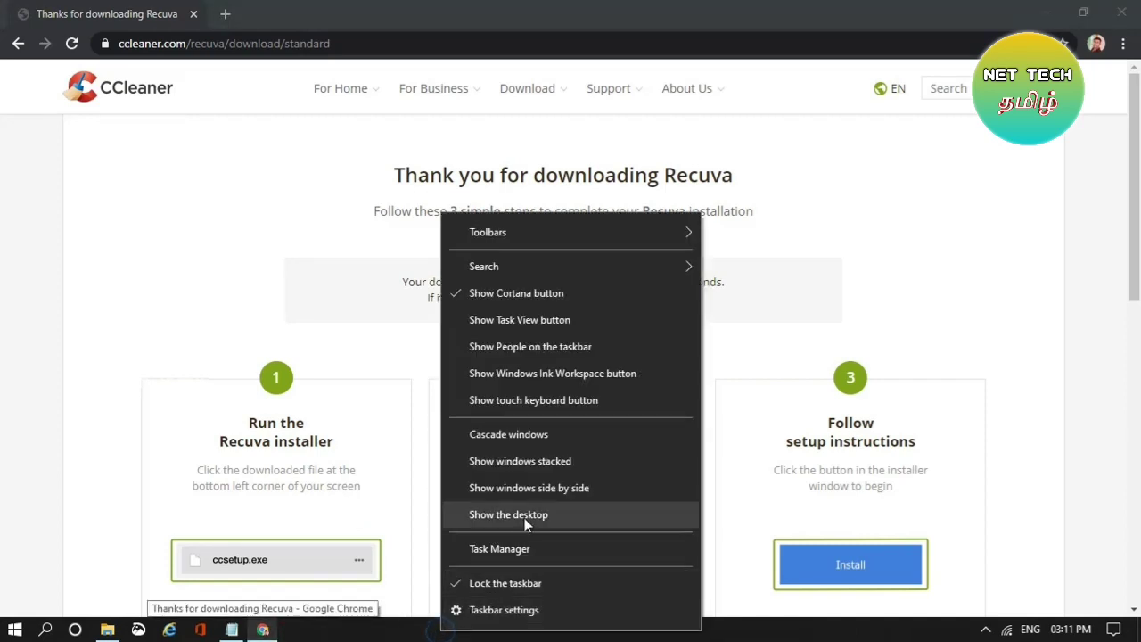
{"action": "left_click", "coordinate": [526, 521]}
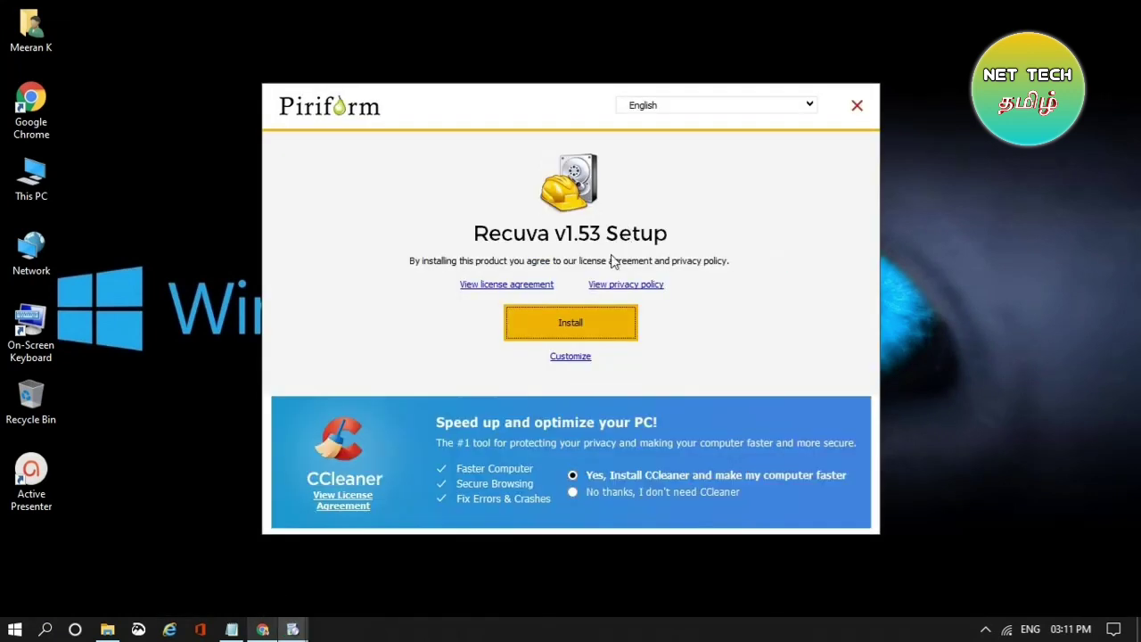
{"action": "left_click", "coordinate": [562, 328]}
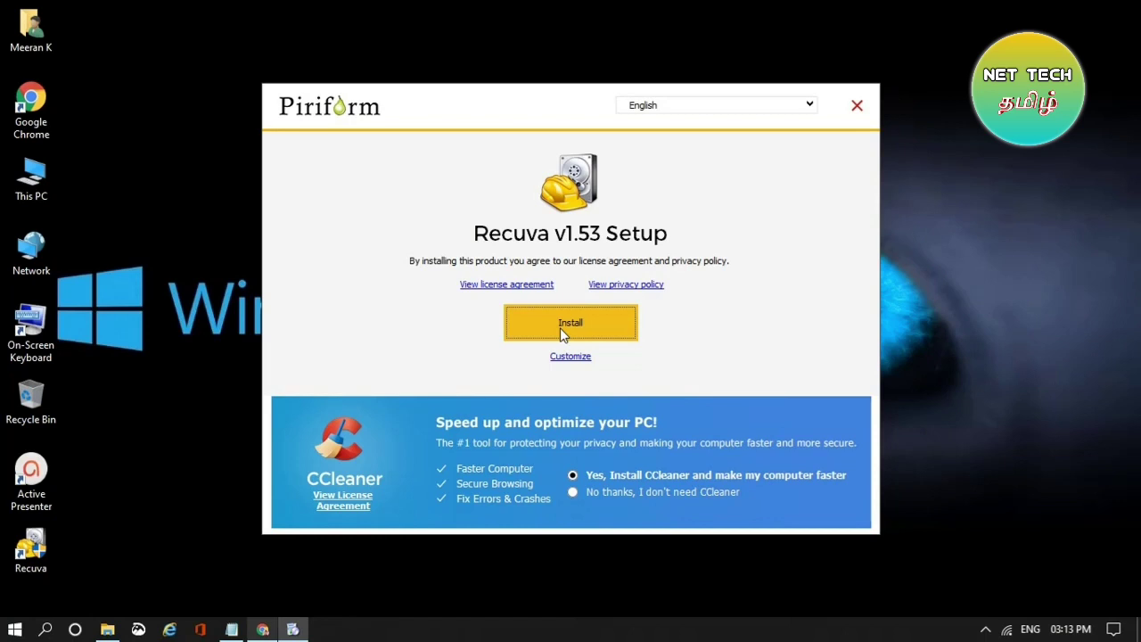
{"action": "left_click", "coordinate": [857, 106]}
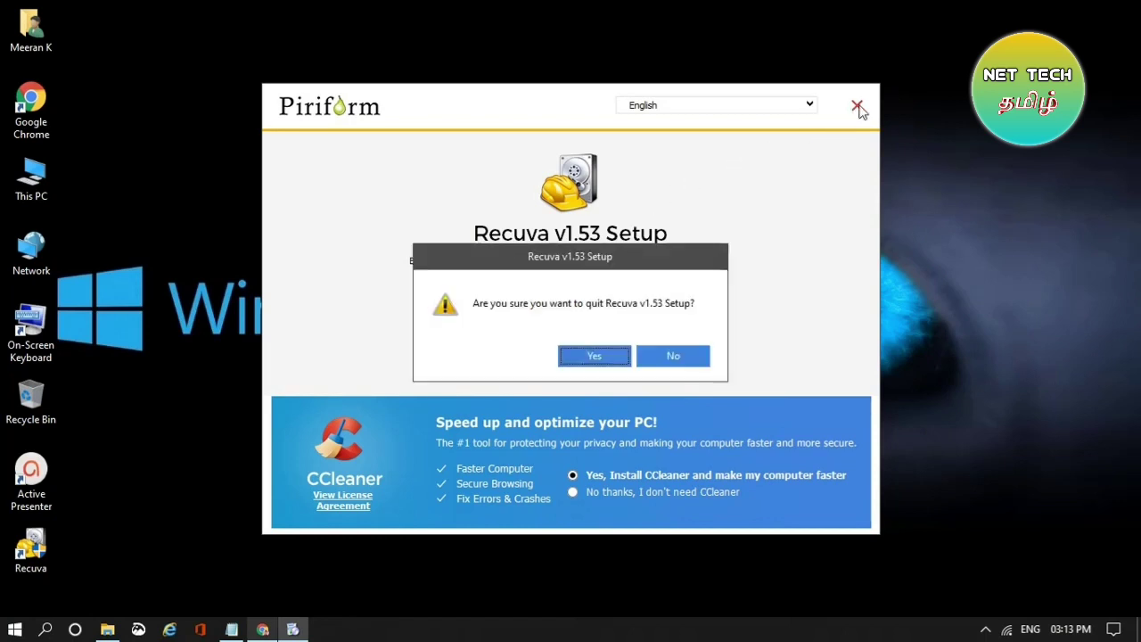
{"action": "left_click", "coordinate": [595, 355]}
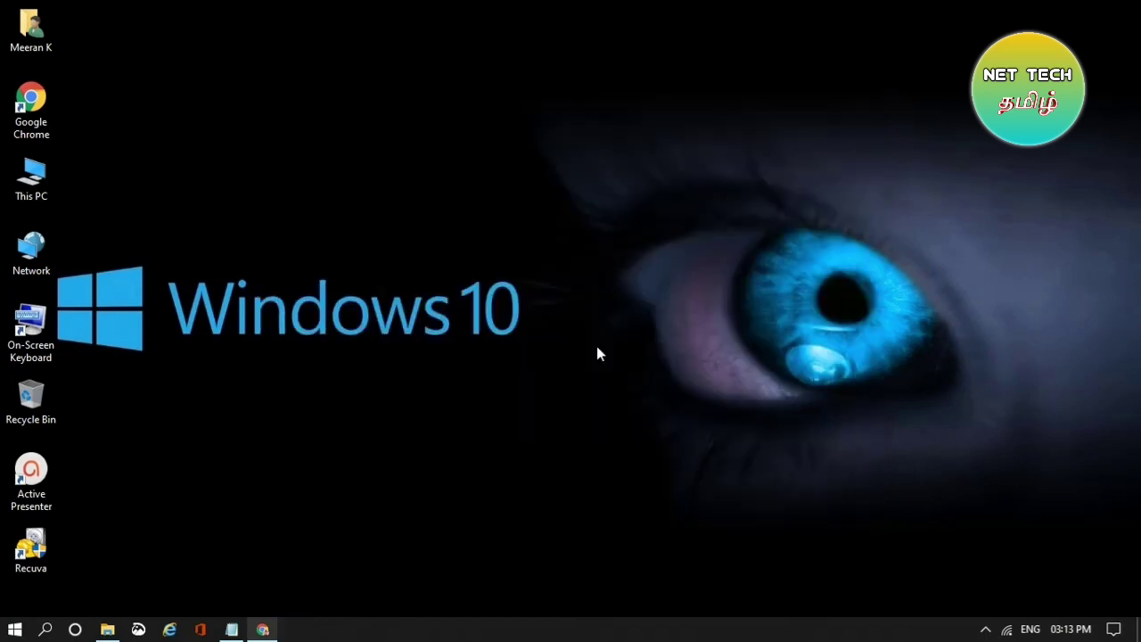
{"action": "double_click", "coordinate": [37, 553]}
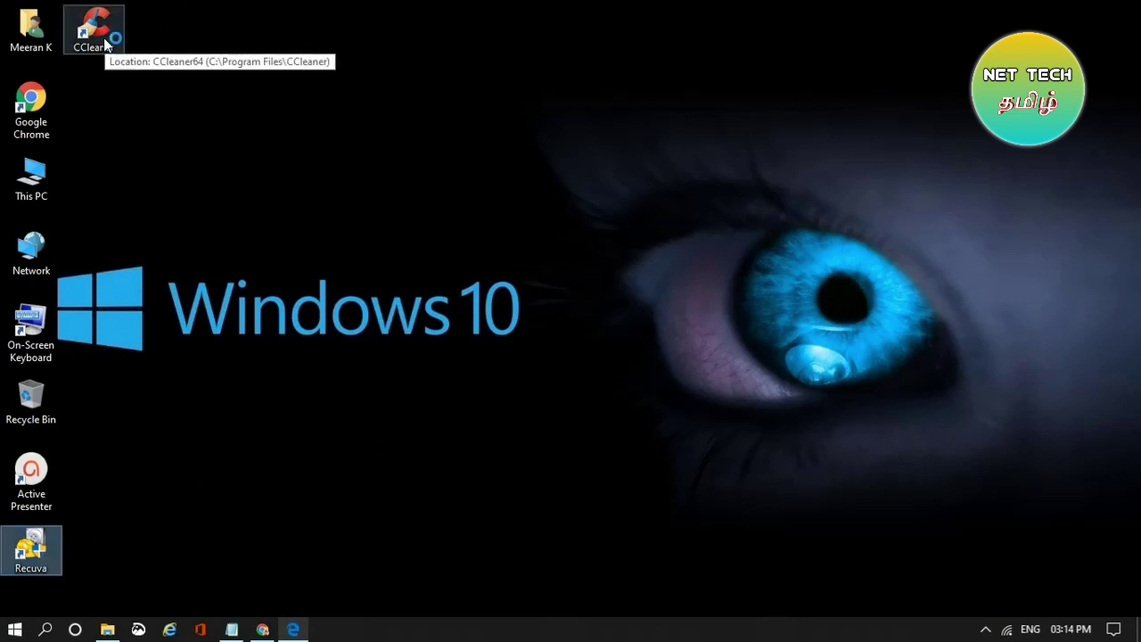
{"action": "left_click", "coordinate": [157, 134]}
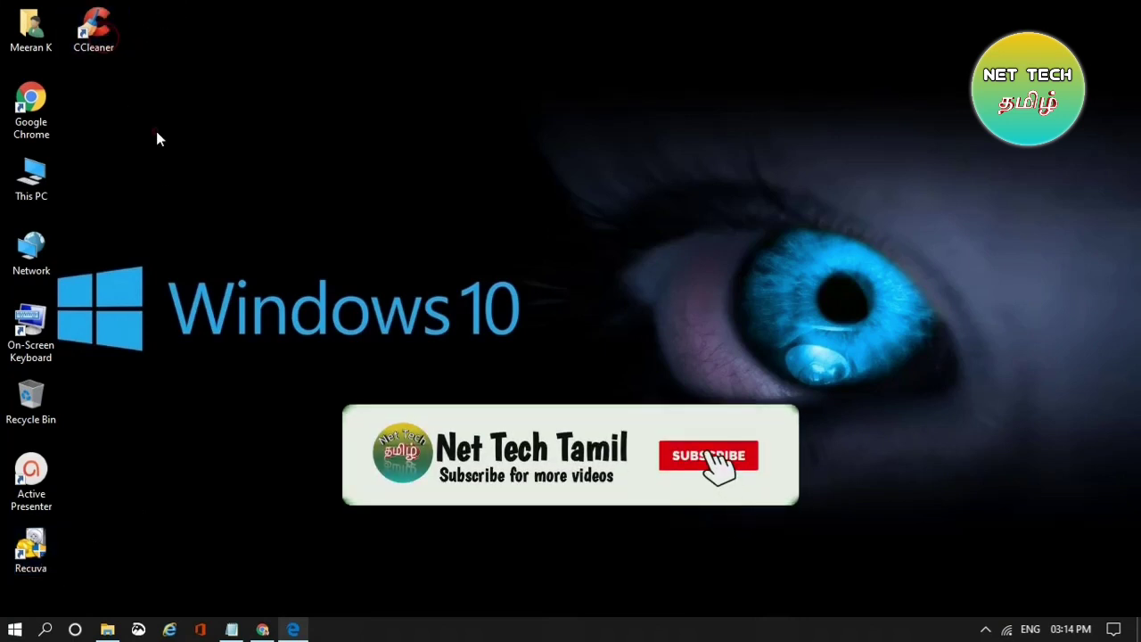
{"action": "double_click", "coordinate": [108, 31]}
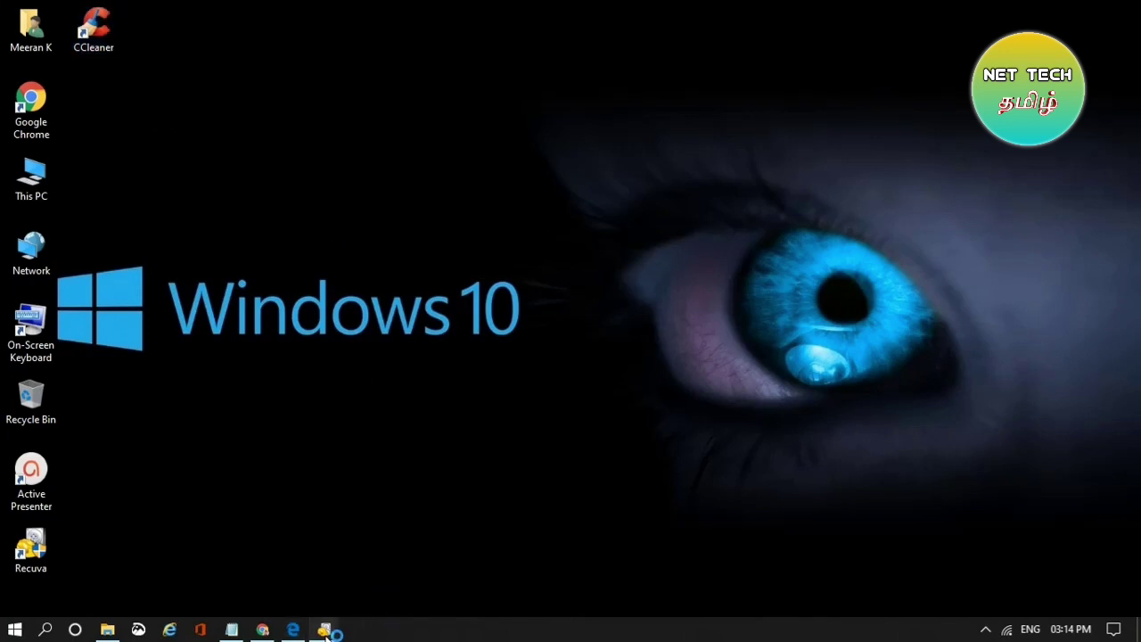
{"action": "mouse_move", "coordinate": [324, 628]}
{"action": "left_click", "coordinate": [349, 579]}
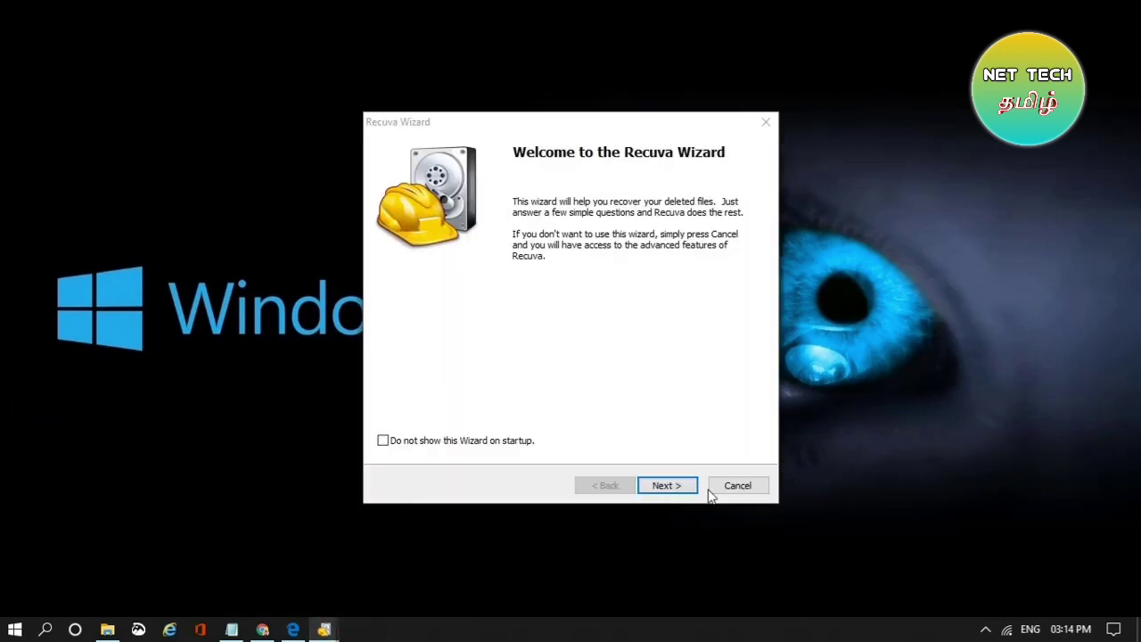
{"action": "left_click", "coordinate": [742, 484]}
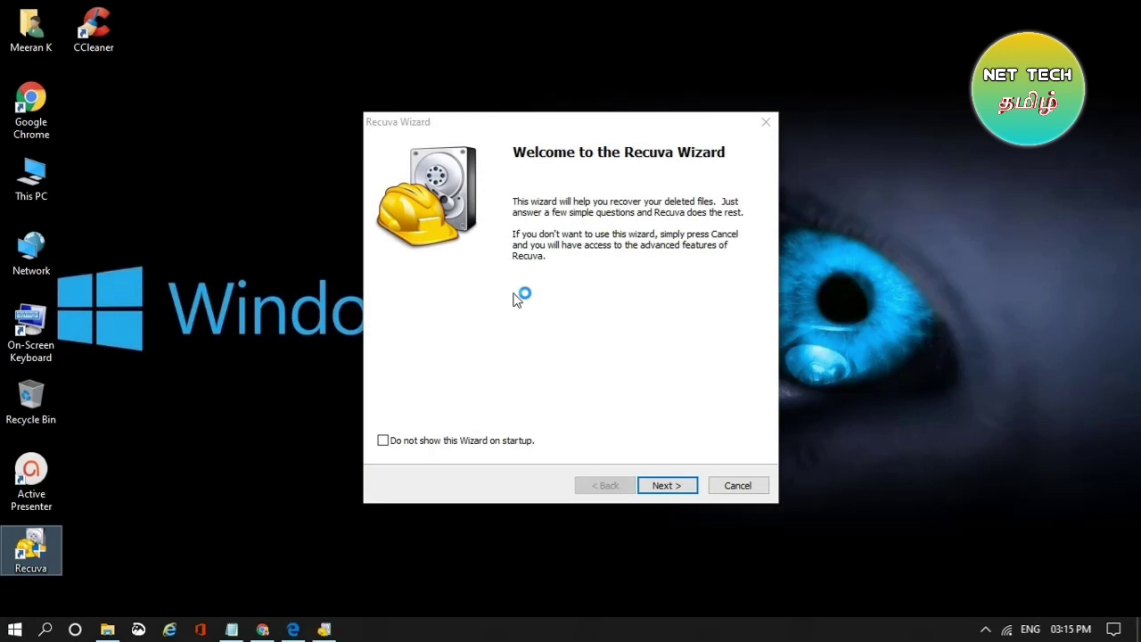
Step: Go through the Recuva wizard with All Files and a specific location as the options, and cancel it
{"action": "left_click", "coordinate": [670, 489]}
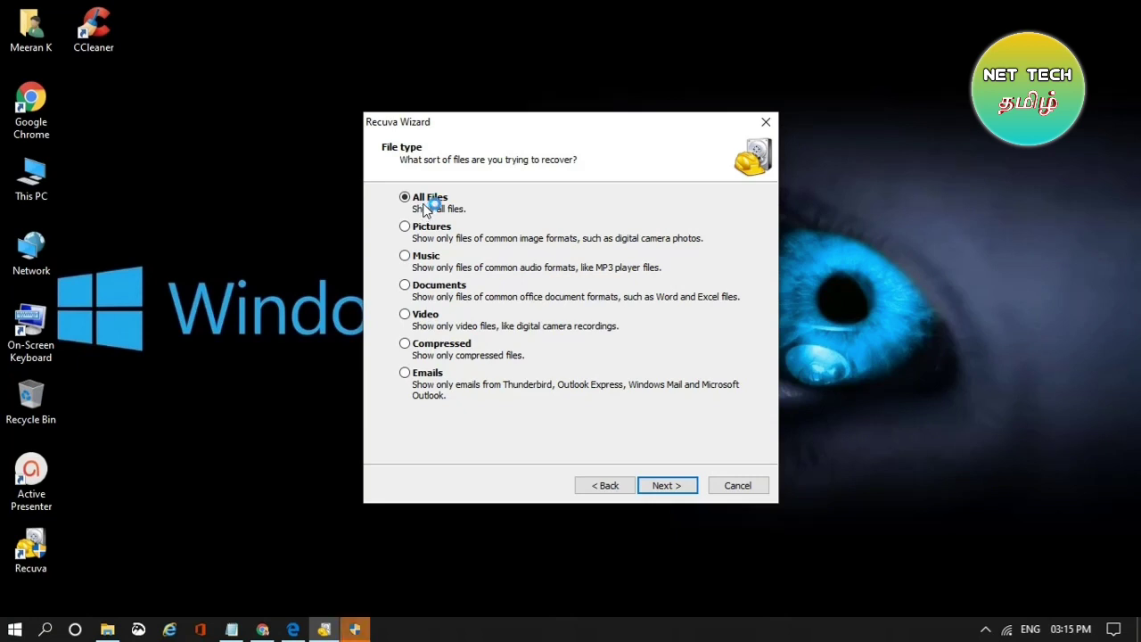
{"action": "left_click", "coordinate": [671, 481]}
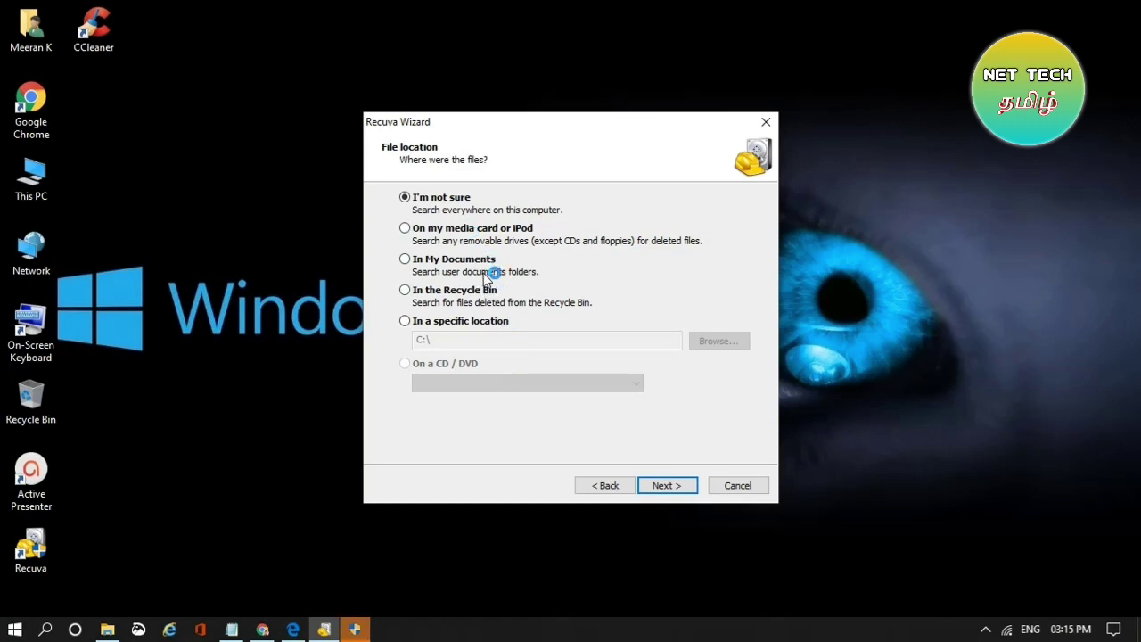
{"action": "left_click", "coordinate": [461, 323]}
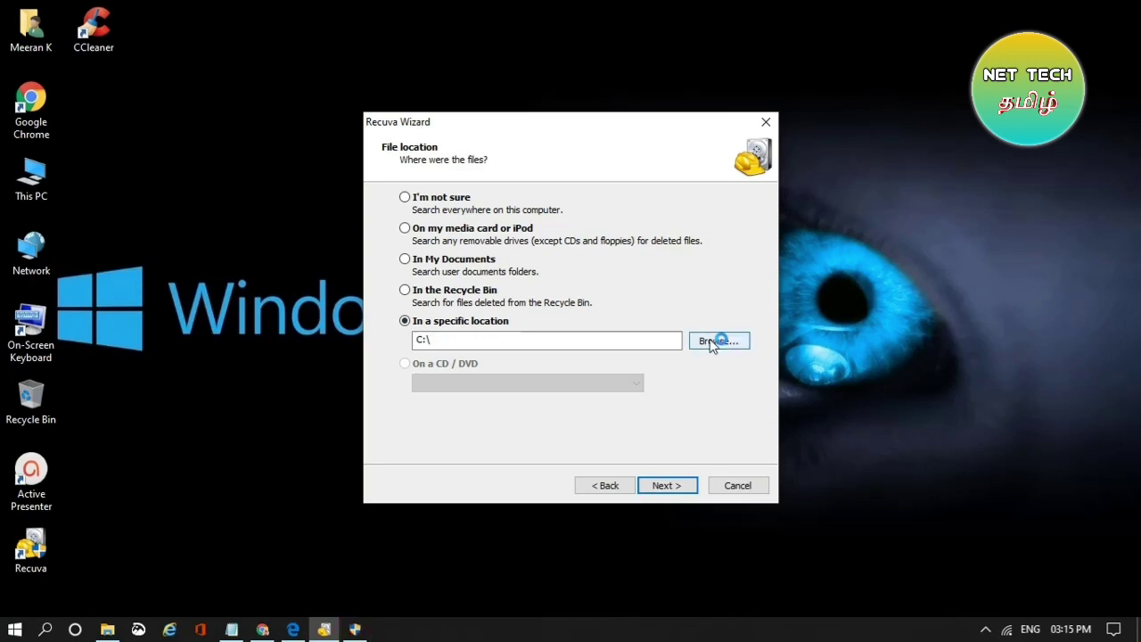
{"action": "left_click", "coordinate": [745, 485]}
{"action": "left_click", "coordinate": [810, 112]}
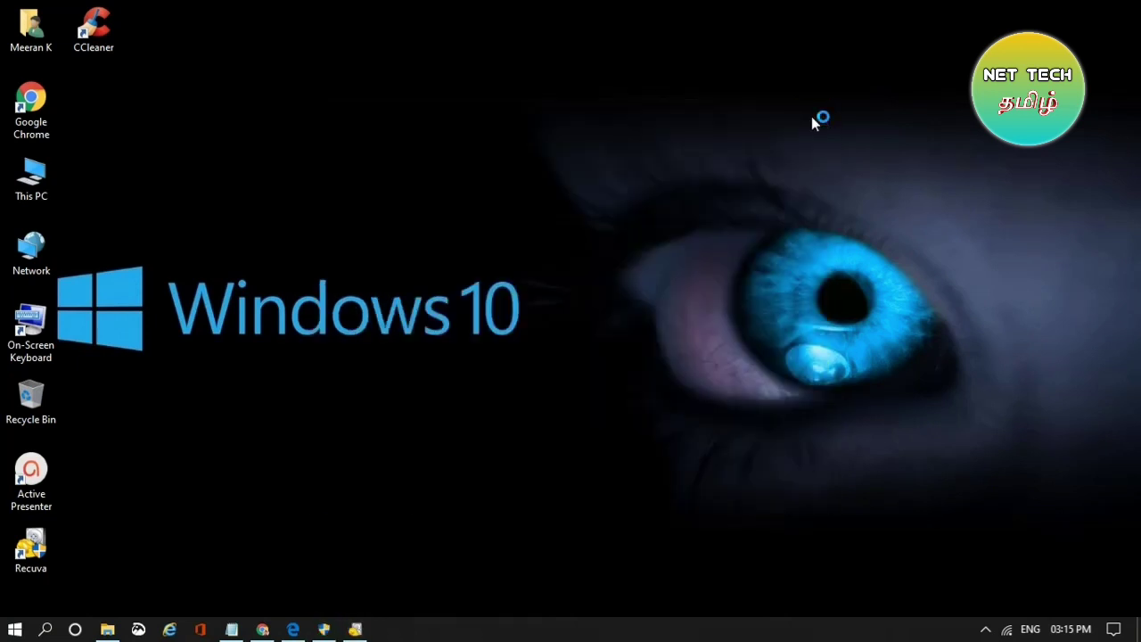
Step: In File Explorer, copy 20190516_112540, 20190518_104937 and 20190518_111012 from the A50 Cameras folder on drive D: into the Test folder
{"action": "left_click", "coordinate": [107, 629]}
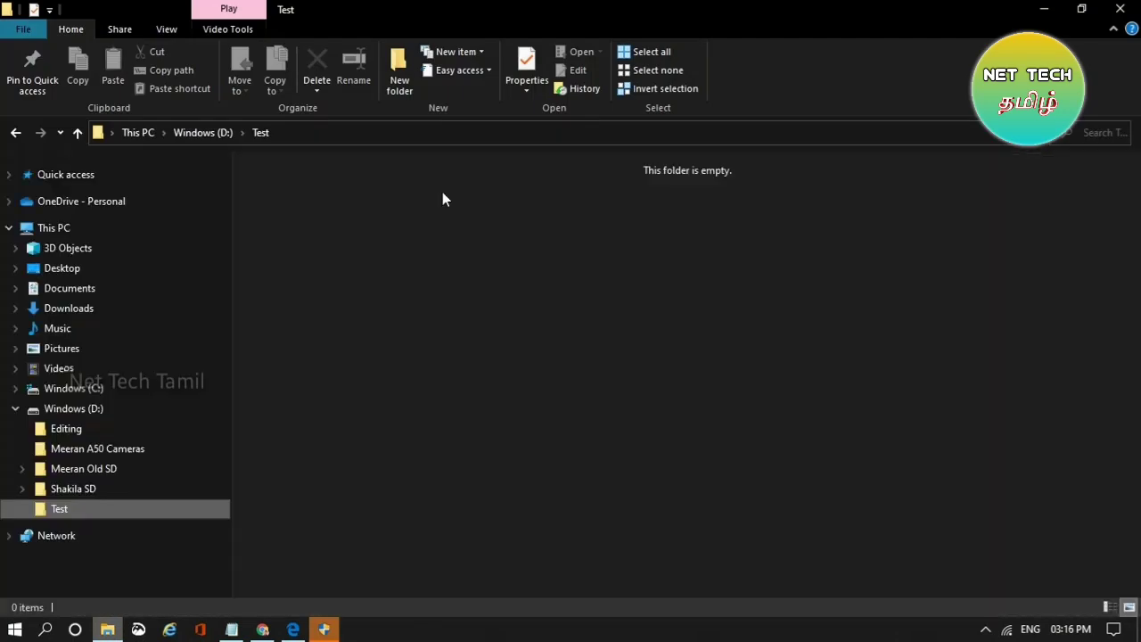
{"action": "left_click", "coordinate": [99, 451]}
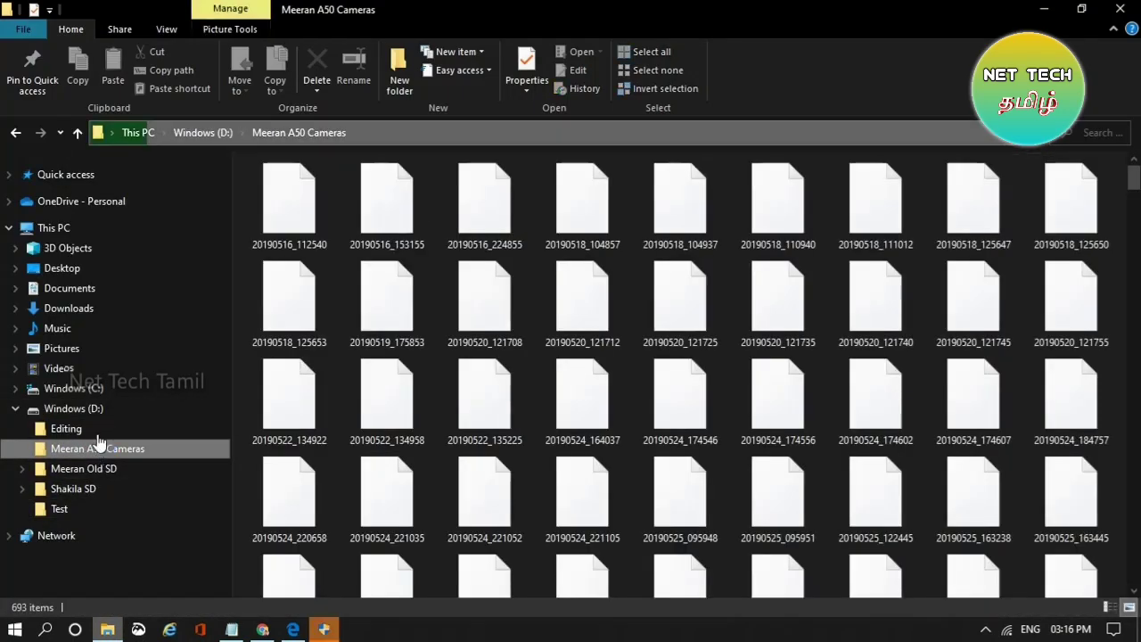
{"action": "left_click", "coordinate": [297, 230]}
{"action": "left_click", "coordinate": [885, 209], "text": "shift"}
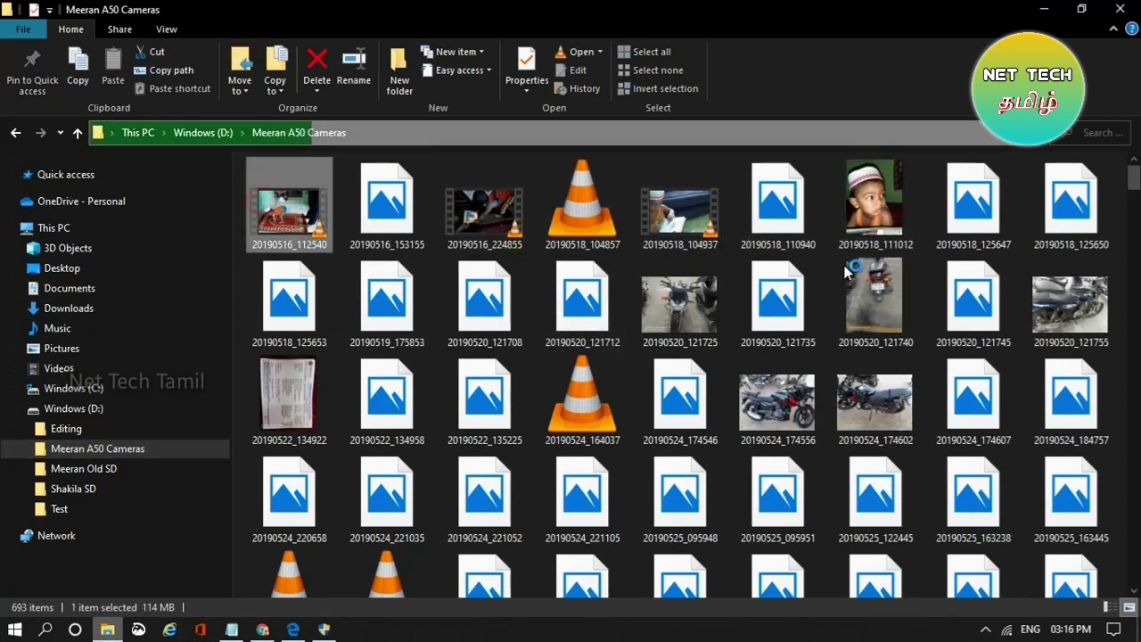
{"action": "left_click", "coordinate": [861, 218], "text": "ctrl"}
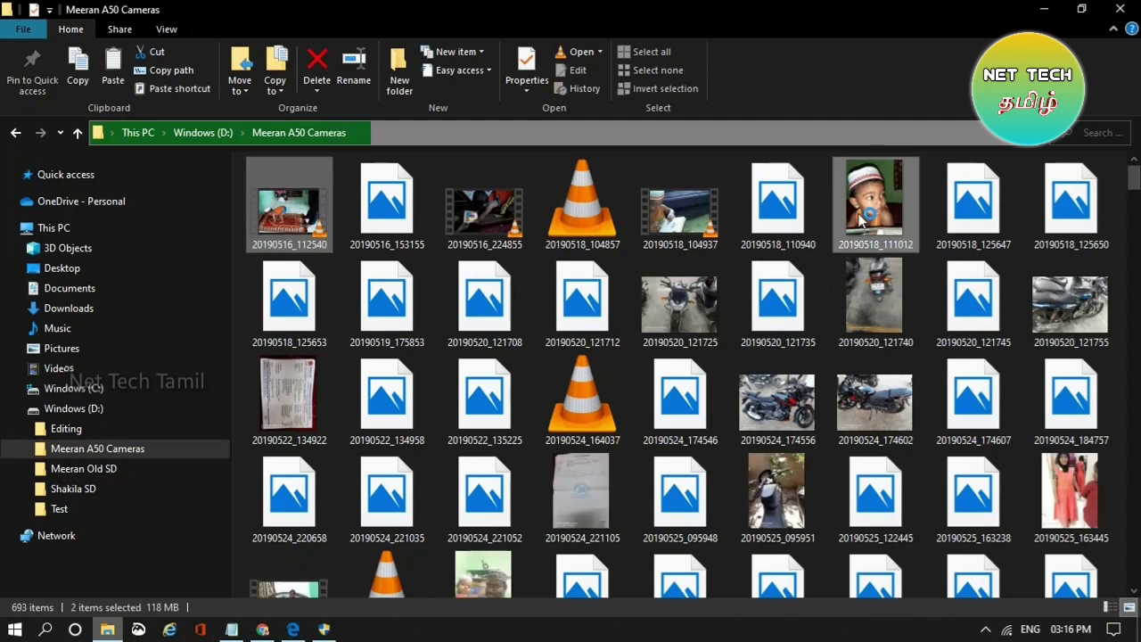
{"action": "left_click", "coordinate": [682, 230], "text": "ctrl"}
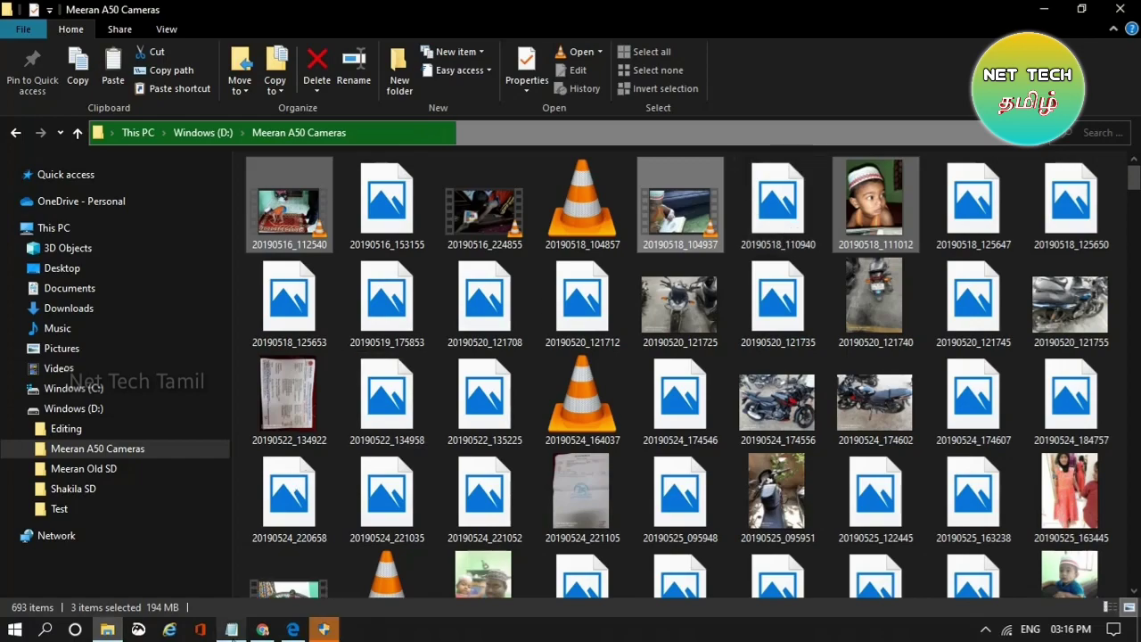
{"action": "left_click", "coordinate": [111, 630]}
{"action": "left_click", "coordinate": [111, 630]}
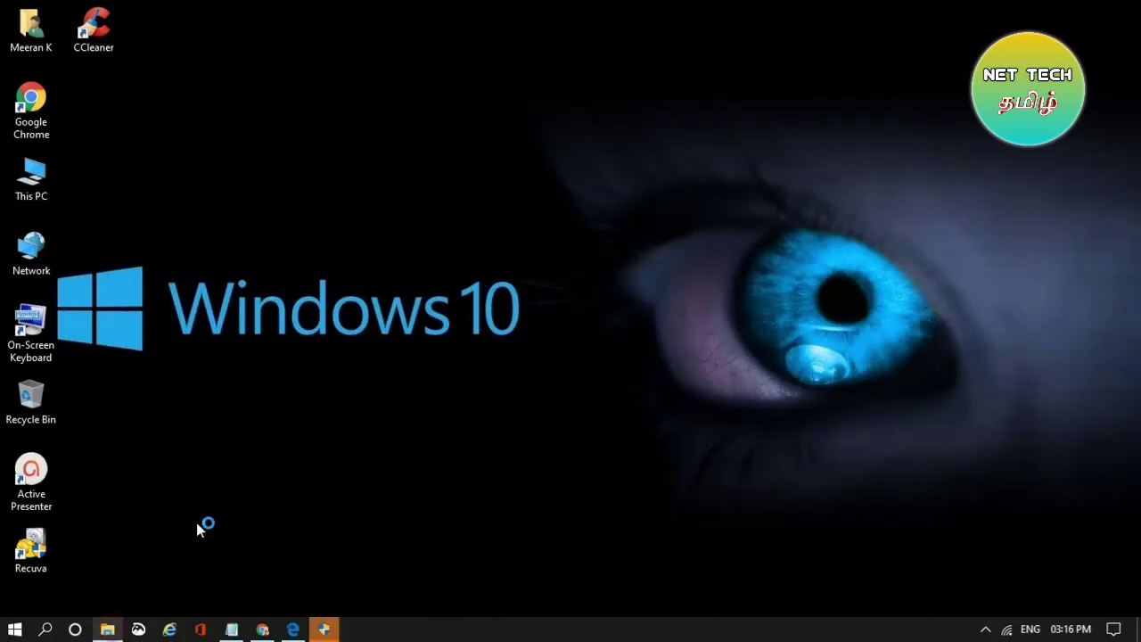
{"action": "left_click", "coordinate": [110, 630]}
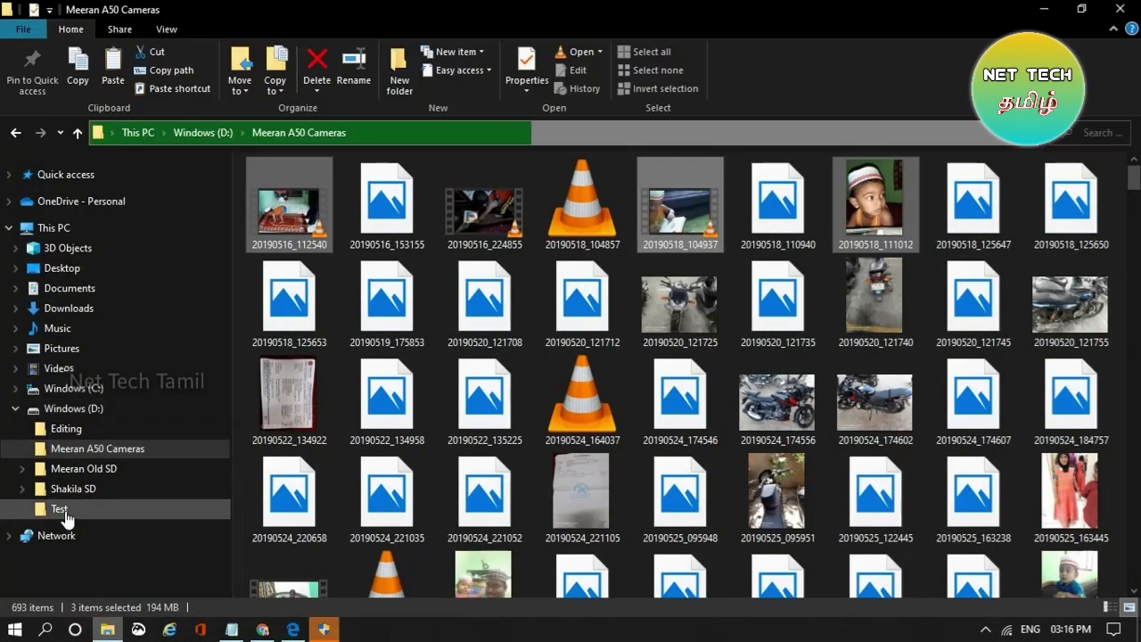
{"action": "left_click", "coordinate": [60, 509]}
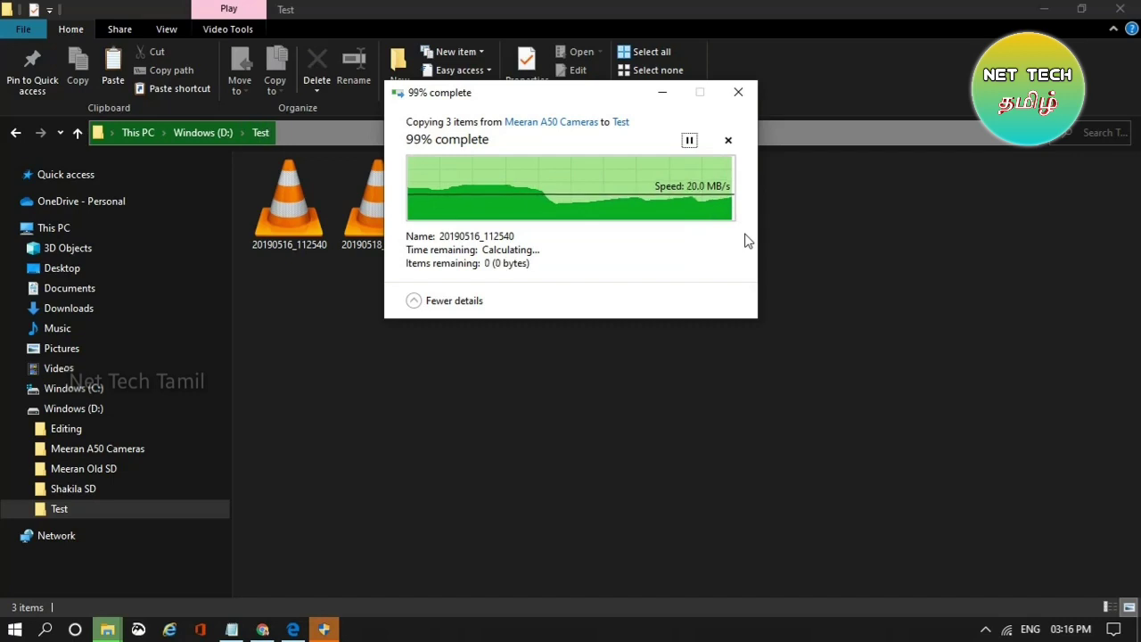
Step: Permanently delete all three copied files from the Test folder on drive D:
{"action": "left_click", "coordinate": [83, 452]}
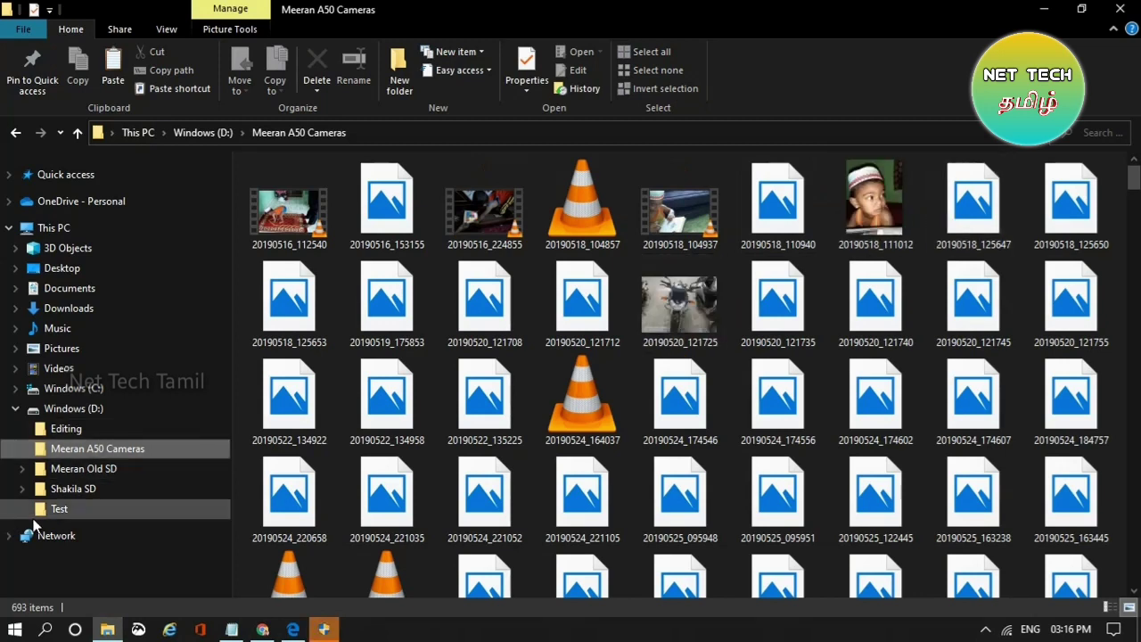
{"action": "left_click", "coordinate": [59, 508]}
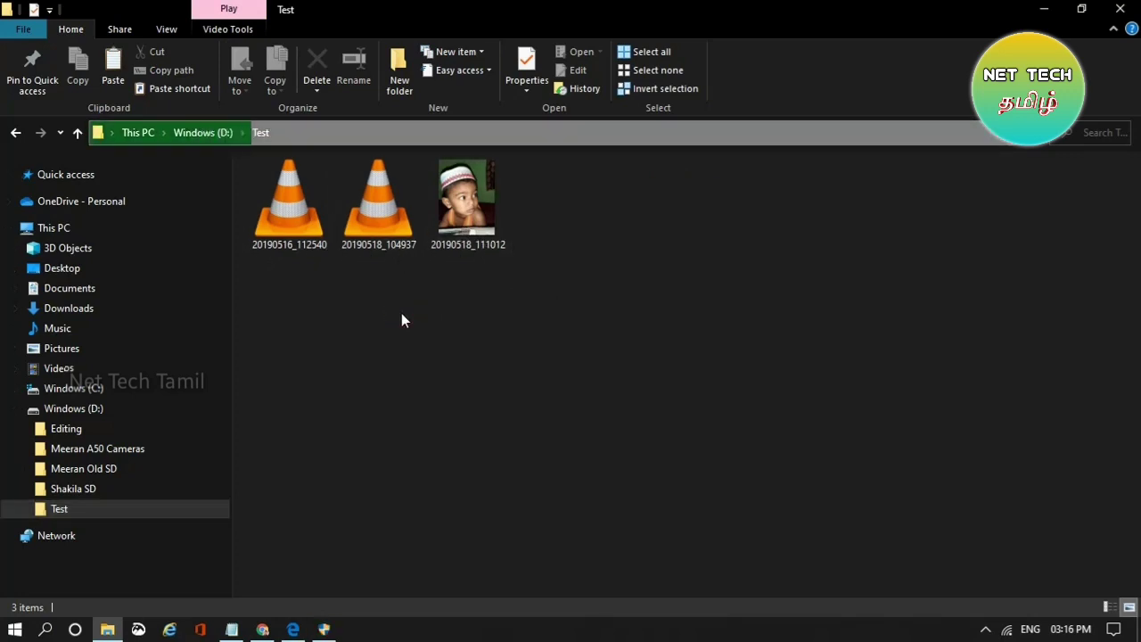
{"action": "key", "text": "ctrl+a"}
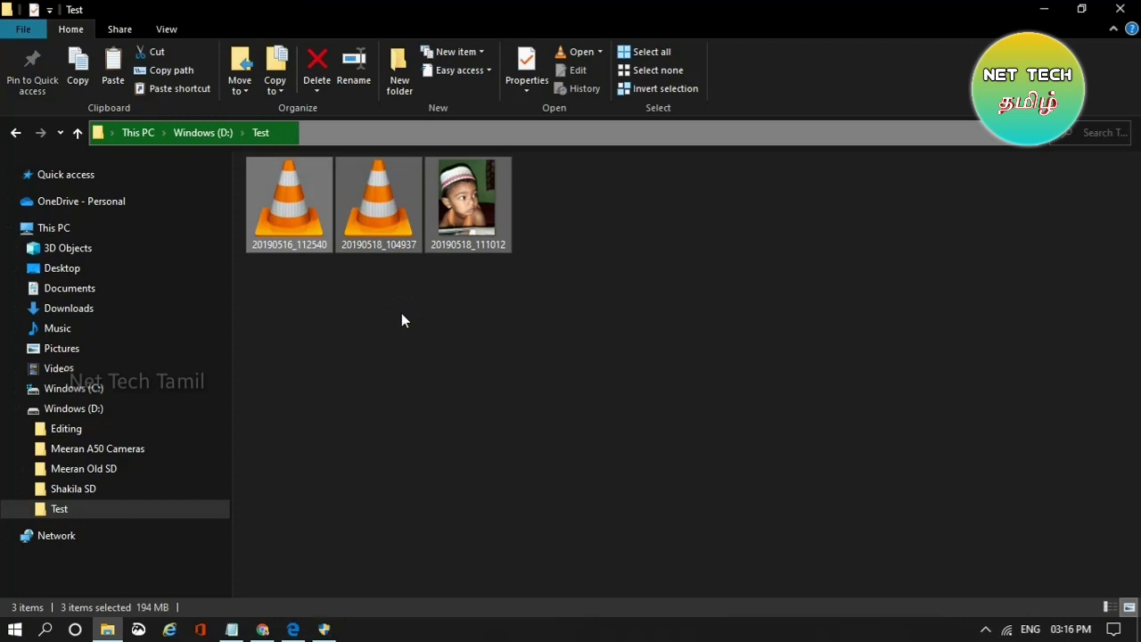
{"action": "key", "text": "shift+Delete"}
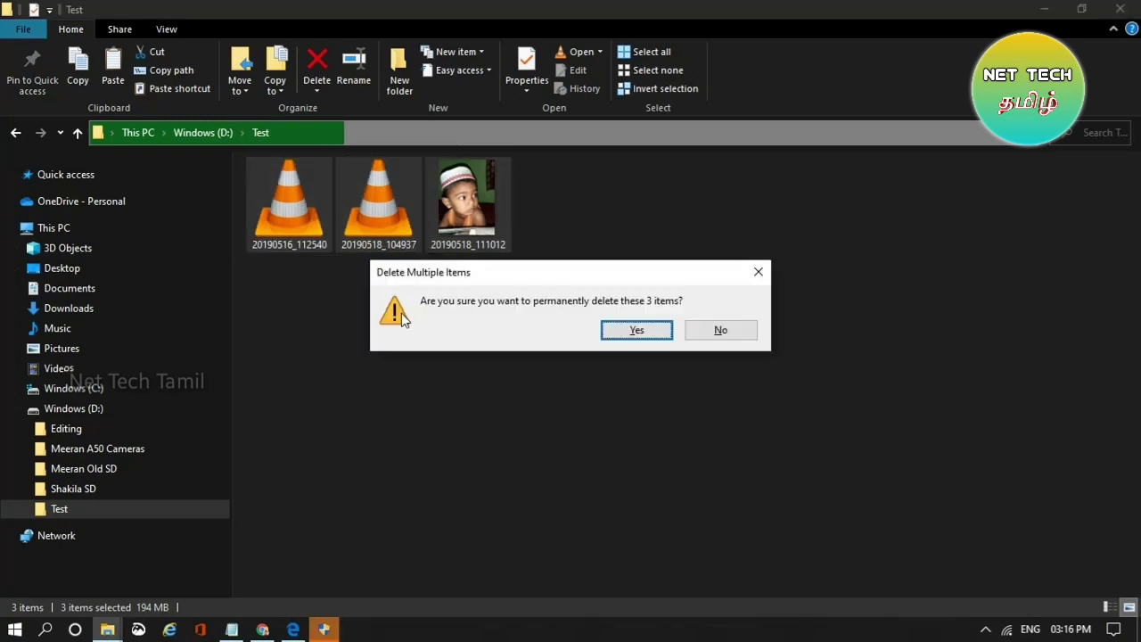
{"action": "left_click", "coordinate": [636, 332]}
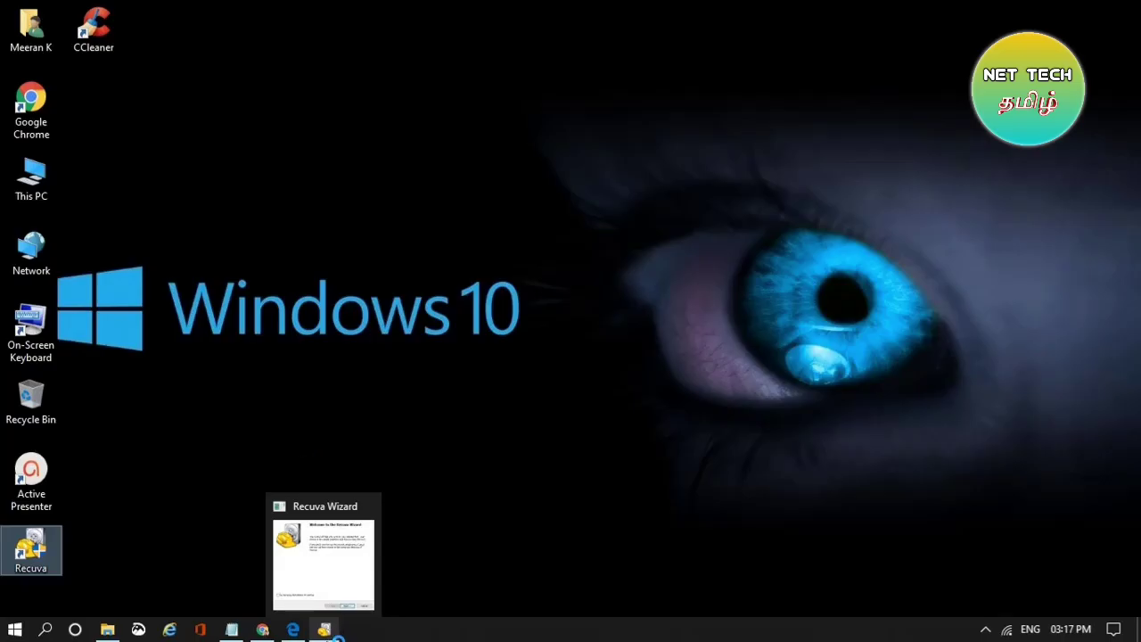
Step: Bring up the Recuva Wizard and choose All Files as the type of files to recover
{"action": "left_click", "coordinate": [335, 636]}
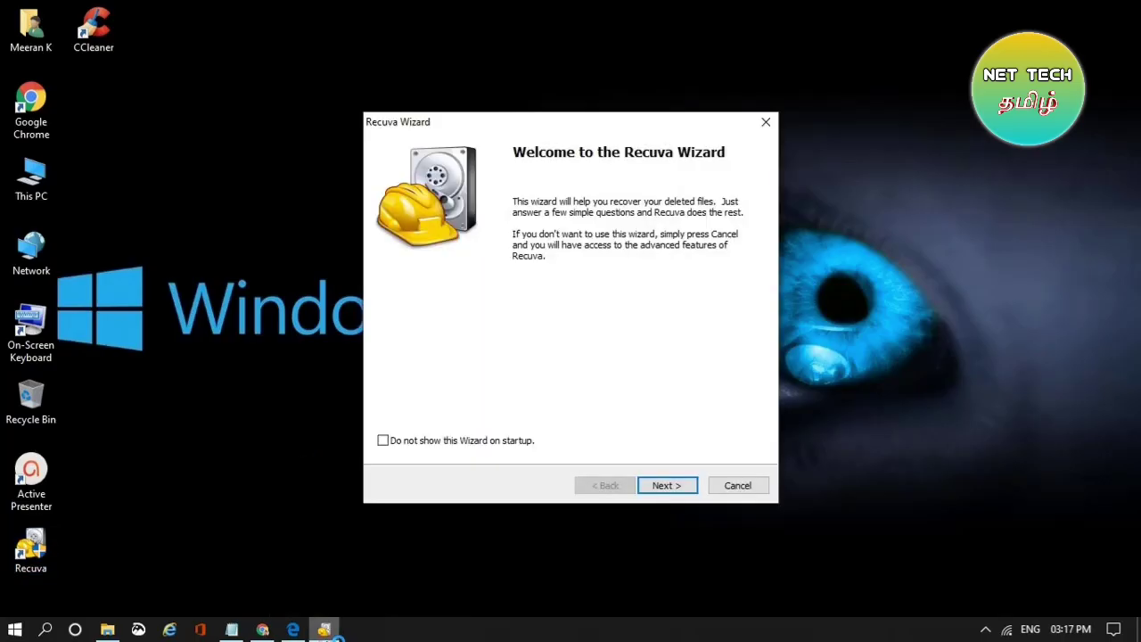
{"action": "left_click", "coordinate": [637, 495]}
{"action": "left_click", "coordinate": [387, 212]}
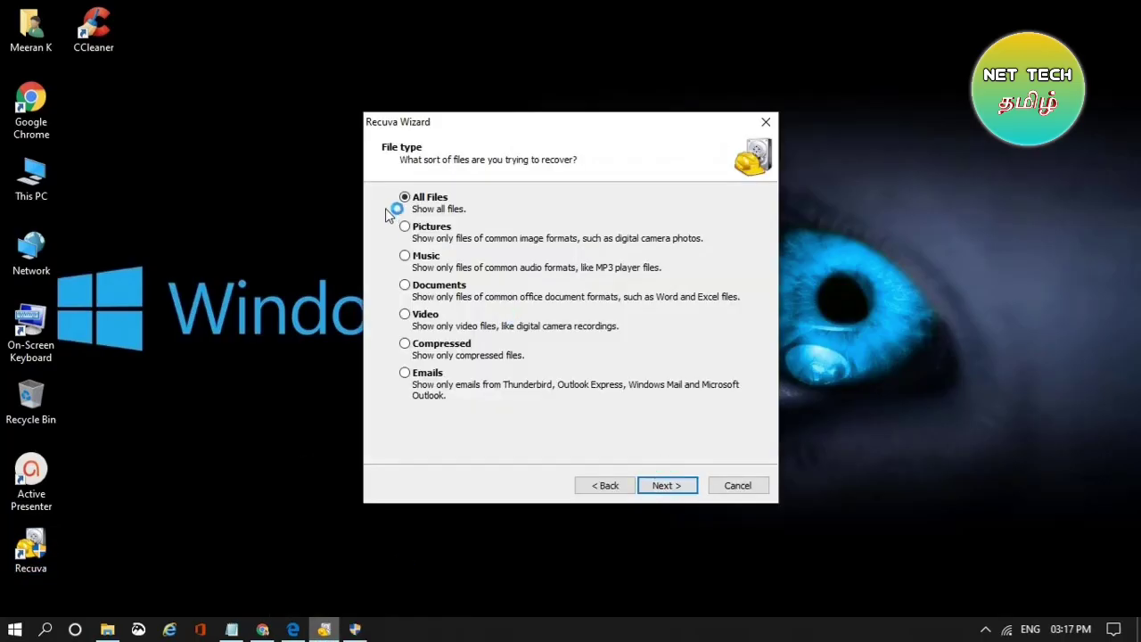
{"action": "left_click", "coordinate": [671, 486]}
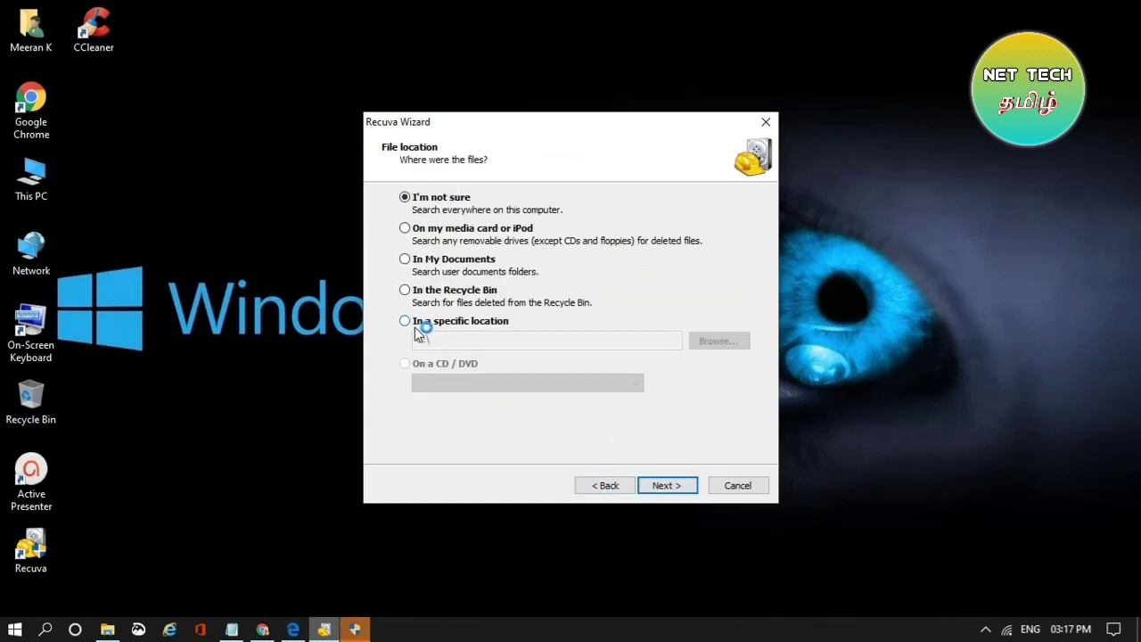
Step: Set the wizard's file location to the specific folder D:\Test
{"action": "left_click", "coordinate": [429, 323]}
{"action": "left_click", "coordinate": [727, 340]}
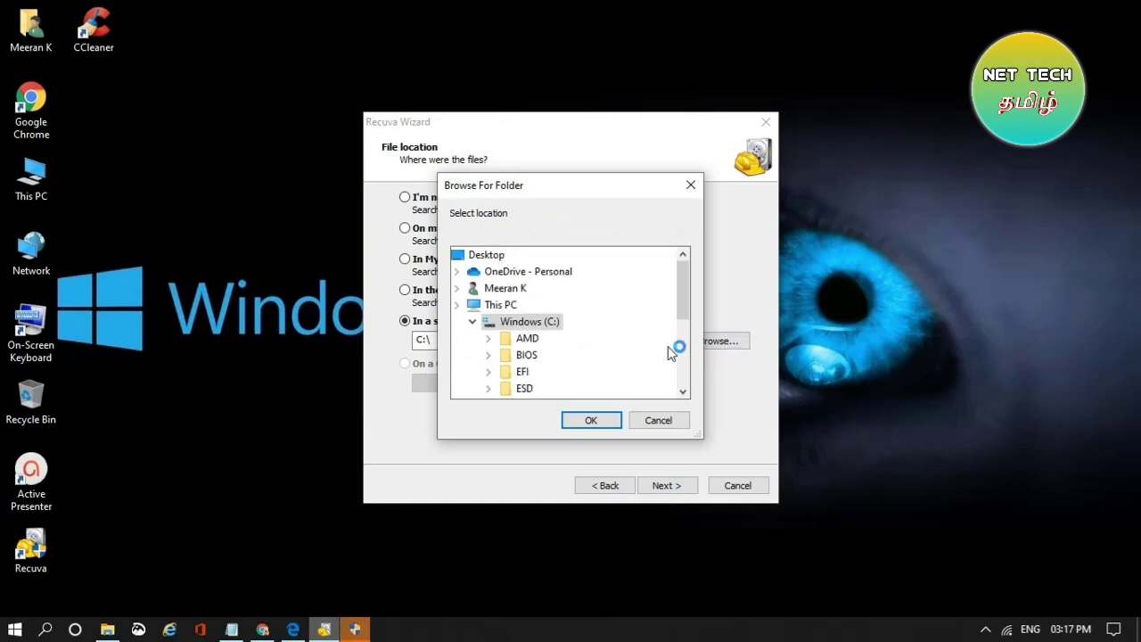
{"action": "left_click_drag", "start_coordinate": [681, 275], "coordinate": [685, 357]}
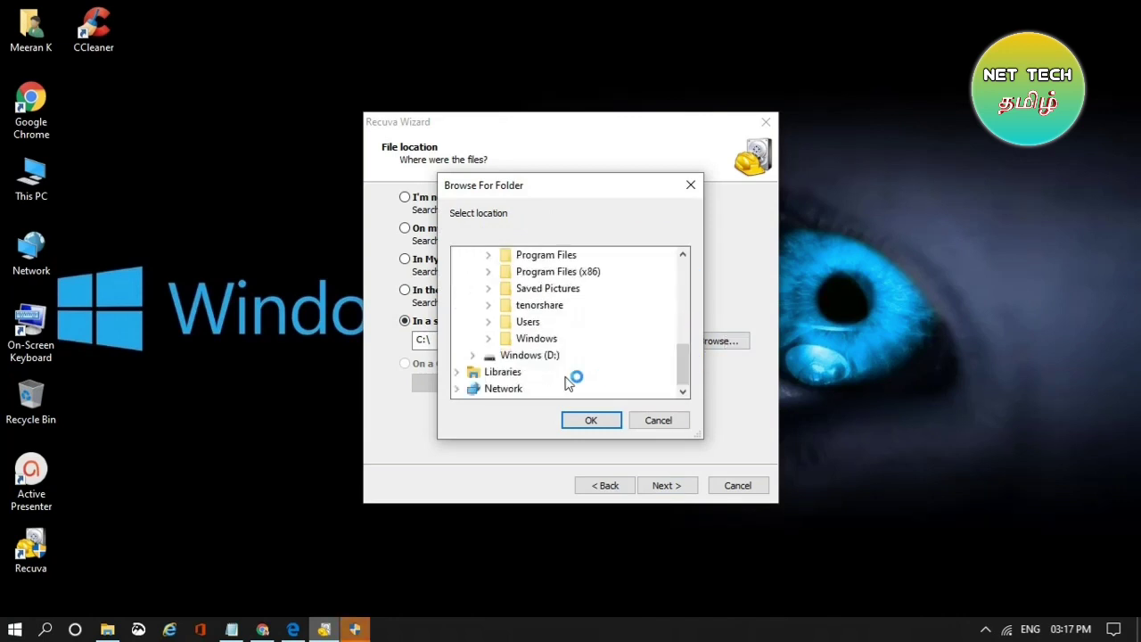
{"action": "double_click", "coordinate": [533, 357]}
{"action": "scroll", "coordinate": [579, 339], "scroll_direction": "down", "scroll_amount": 1}
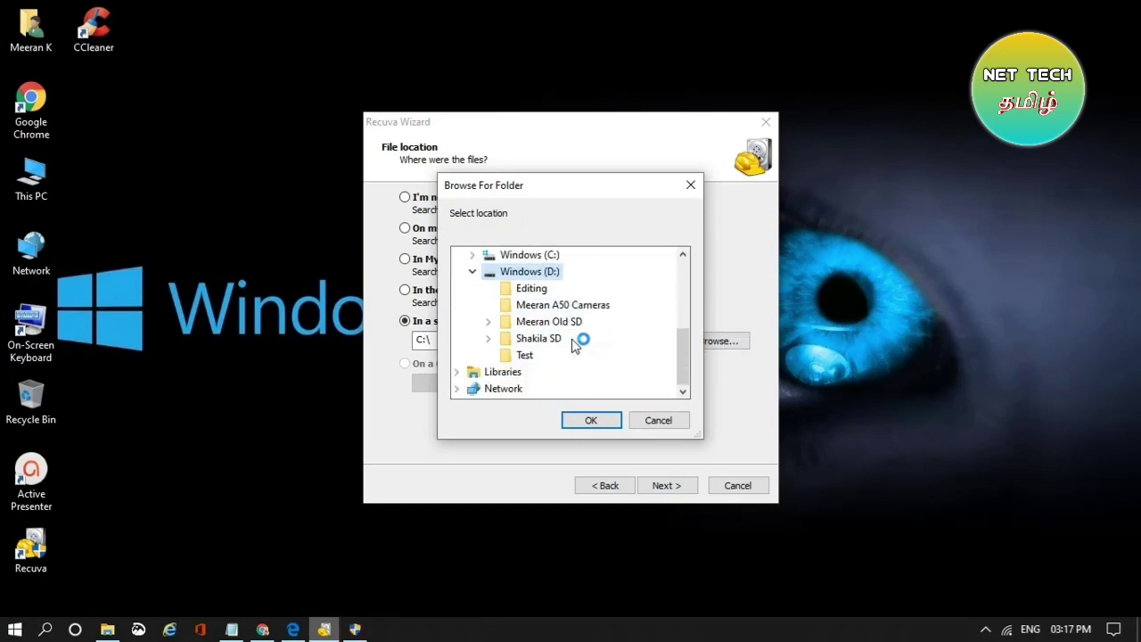
{"action": "left_click", "coordinate": [528, 356]}
{"action": "left_click", "coordinate": [595, 418]}
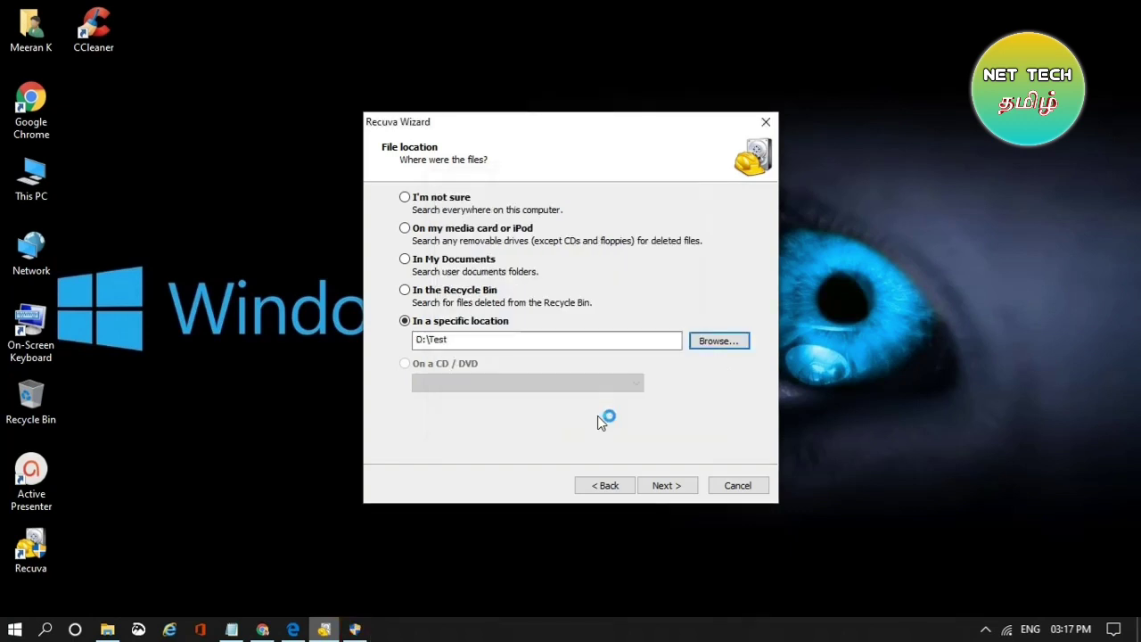
Step: Start the search with Deep Scan left off and inspect the first two files in the results
{"action": "left_click", "coordinate": [673, 485]}
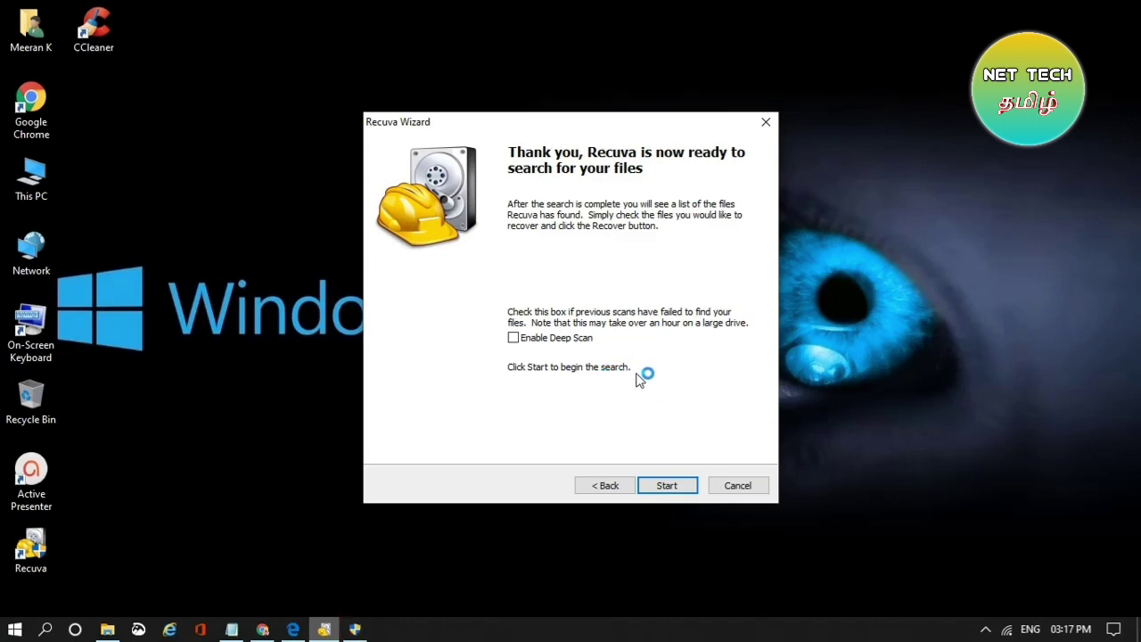
{"action": "left_click", "coordinate": [679, 486]}
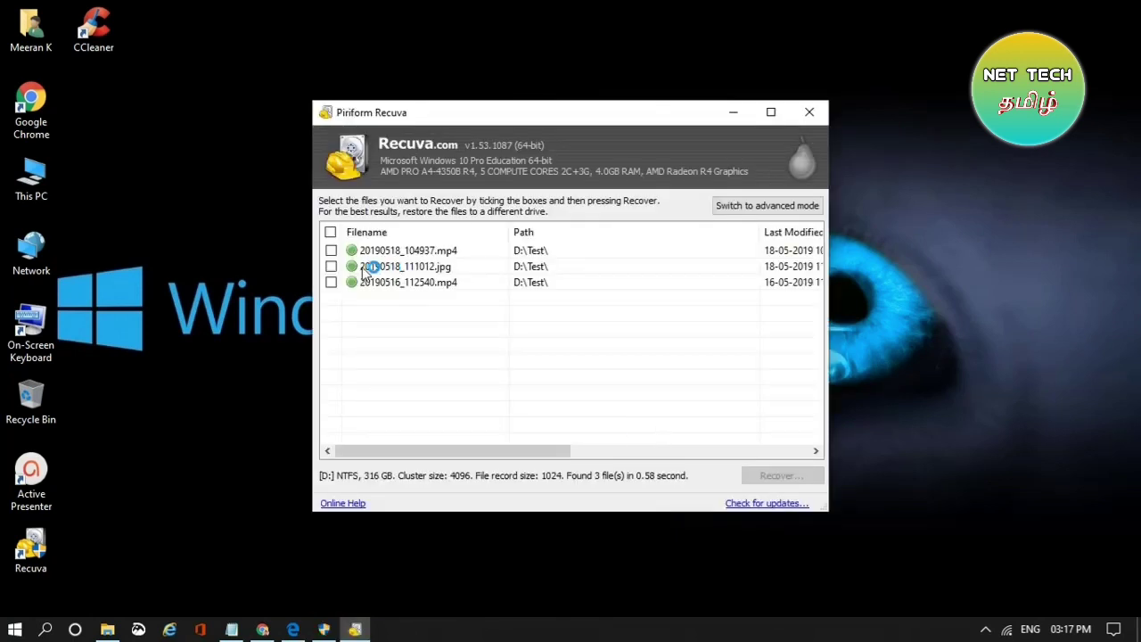
{"action": "left_click", "coordinate": [453, 254]}
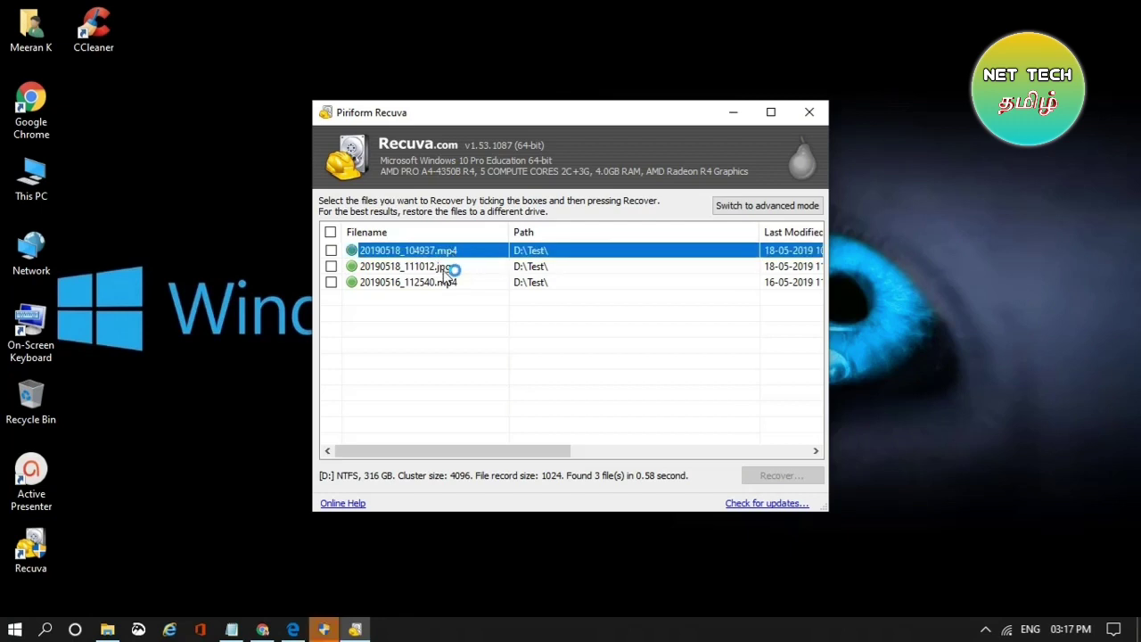
{"action": "left_click", "coordinate": [443, 267]}
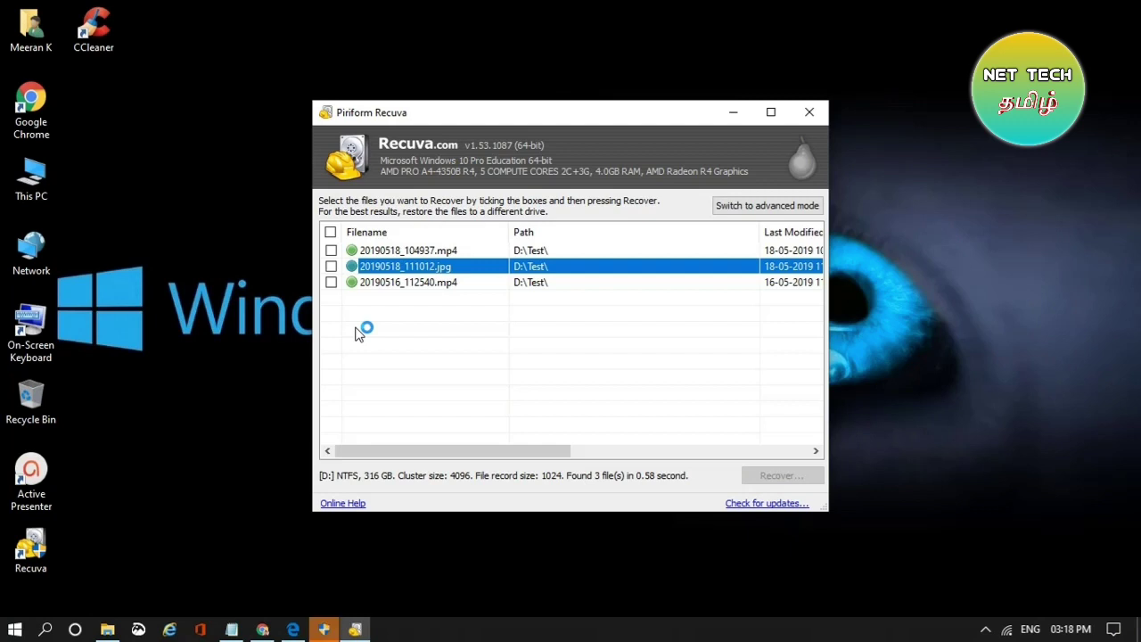
Step: Recover 20190518_104937.mp4, 20190518_111012.jpg and 20190516_112540.mp4 to the Test folder on drive D:, accepting restoration to the same drive
{"action": "left_click", "coordinate": [331, 250]}
{"action": "left_click", "coordinate": [331, 267]}
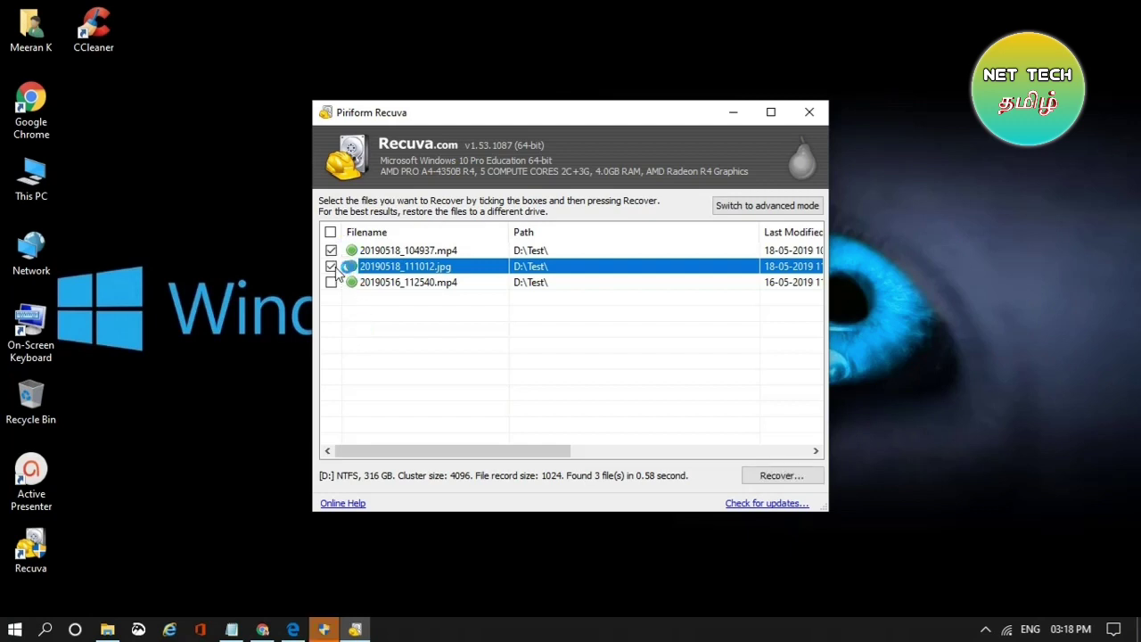
{"action": "left_click", "coordinate": [331, 282]}
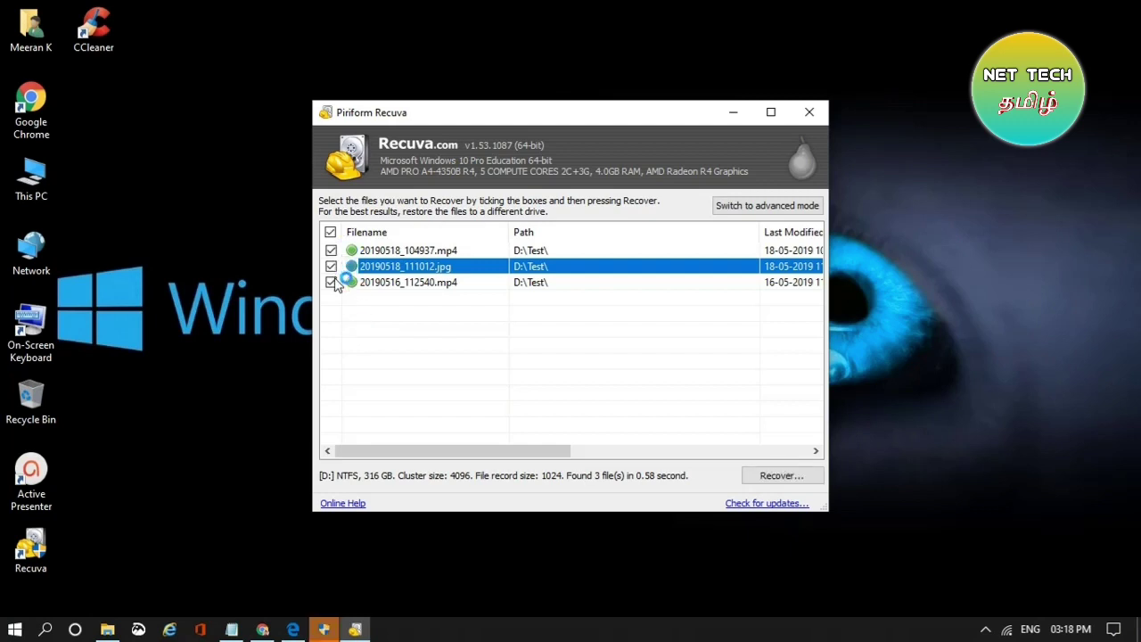
{"action": "left_click", "coordinate": [782, 477]}
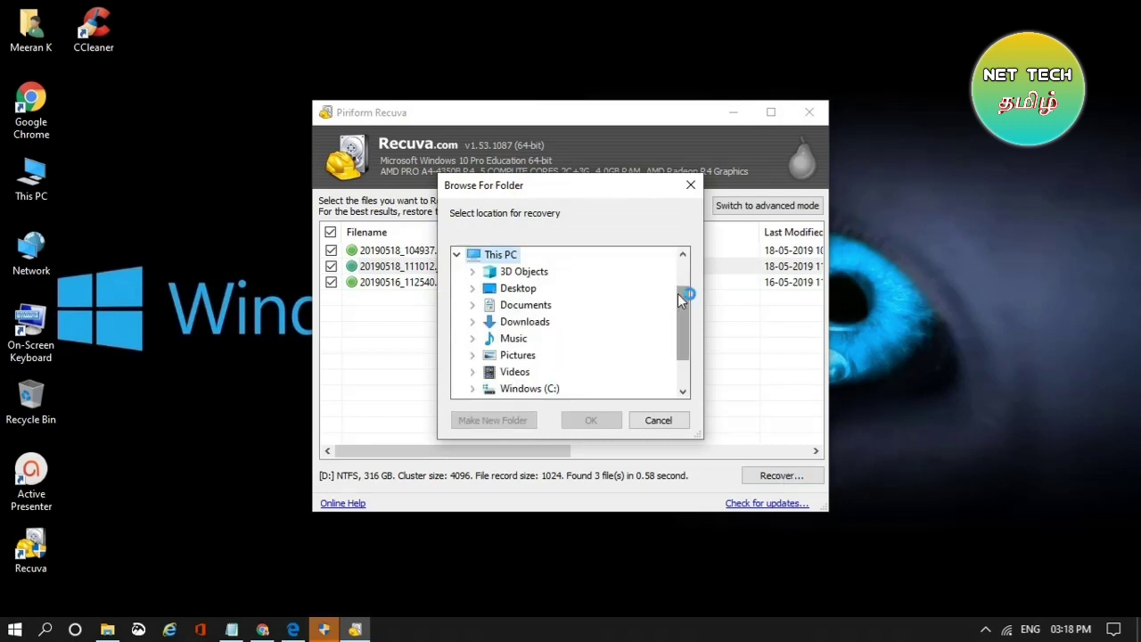
{"action": "left_click_drag", "start_coordinate": [681, 300], "coordinate": [684, 365]}
{"action": "left_click", "coordinate": [540, 357]}
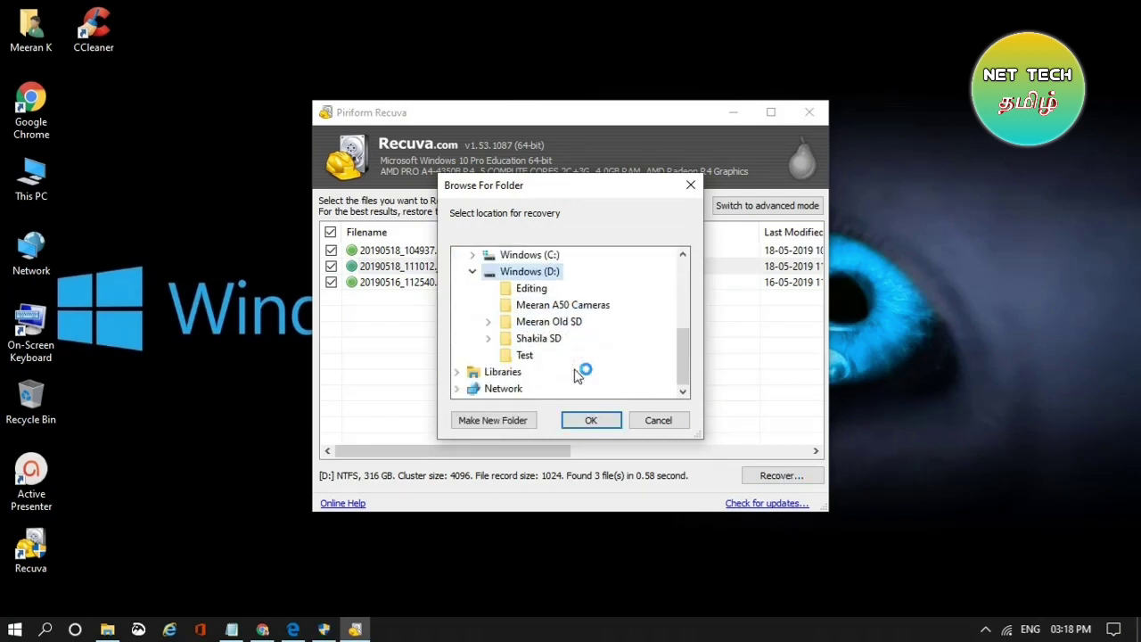
{"action": "left_click", "coordinate": [519, 355]}
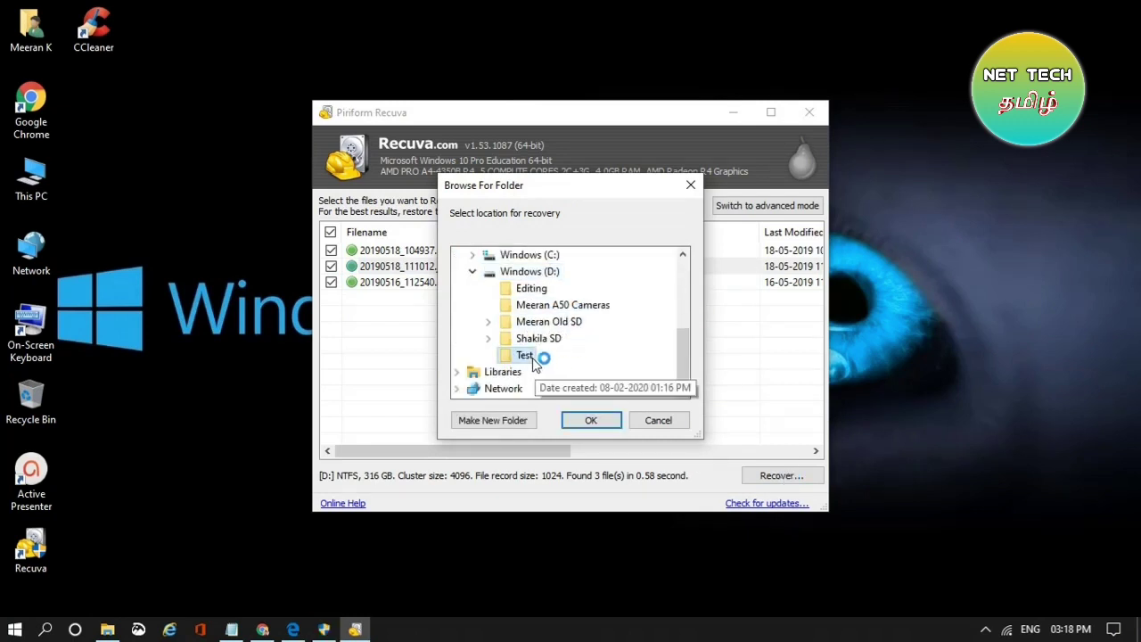
{"action": "left_click", "coordinate": [588, 421]}
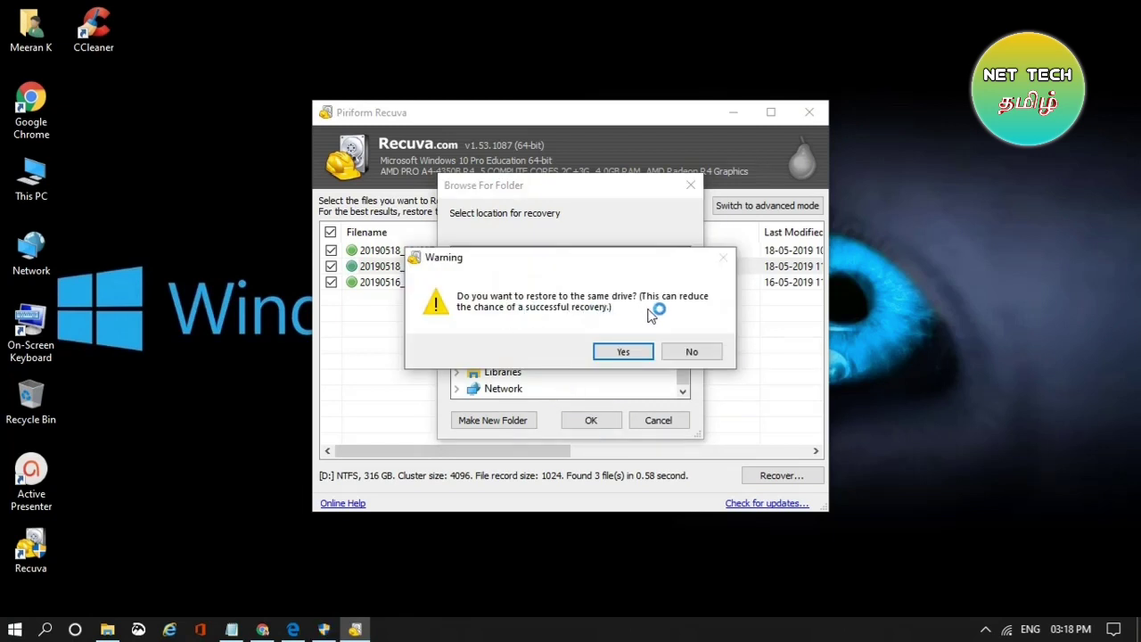
{"action": "left_click", "coordinate": [626, 353]}
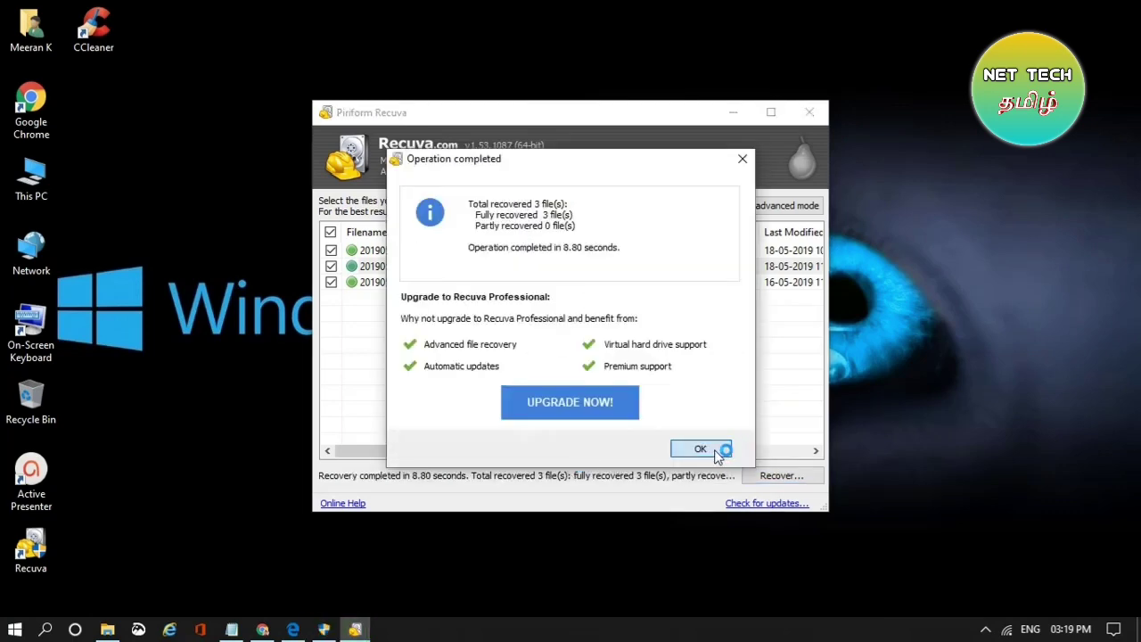
{"action": "left_click", "coordinate": [700, 449]}
Step: Switch to File Explorer and reopen the Test folder on drive D: to check for the recovered files
{"action": "left_click", "coordinate": [107, 629]}
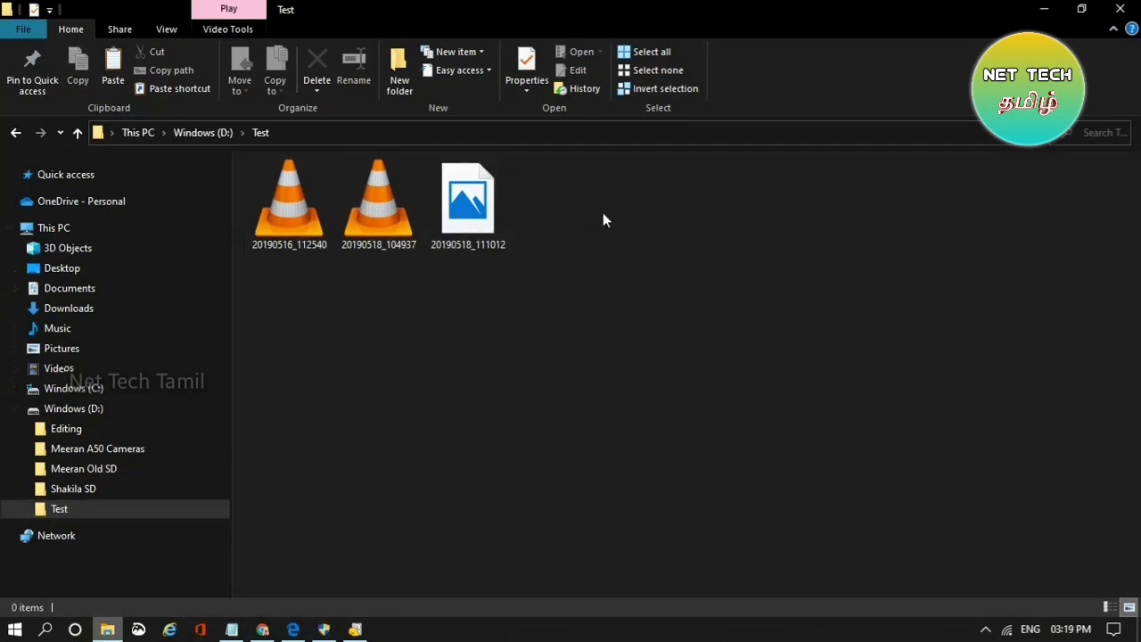
{"action": "left_click", "coordinate": [100, 489]}
{"action": "left_click", "coordinate": [63, 514]}
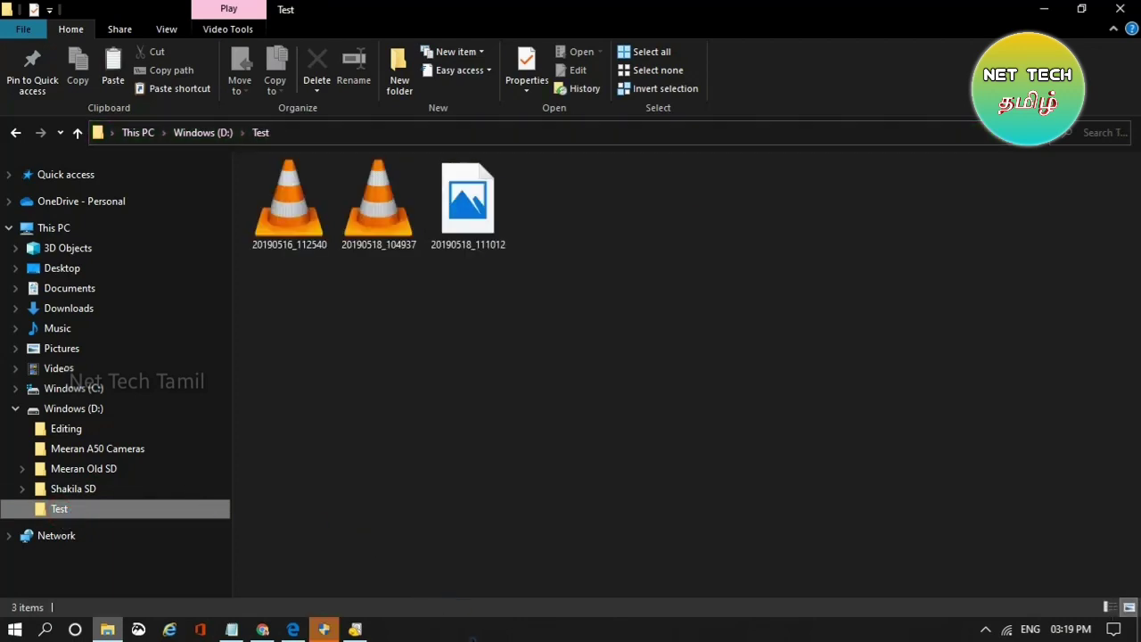
Step: Show the desktop and paste the copied Test folder onto it
{"action": "right_click", "coordinate": [471, 631]}
{"action": "left_click", "coordinate": [560, 527]}
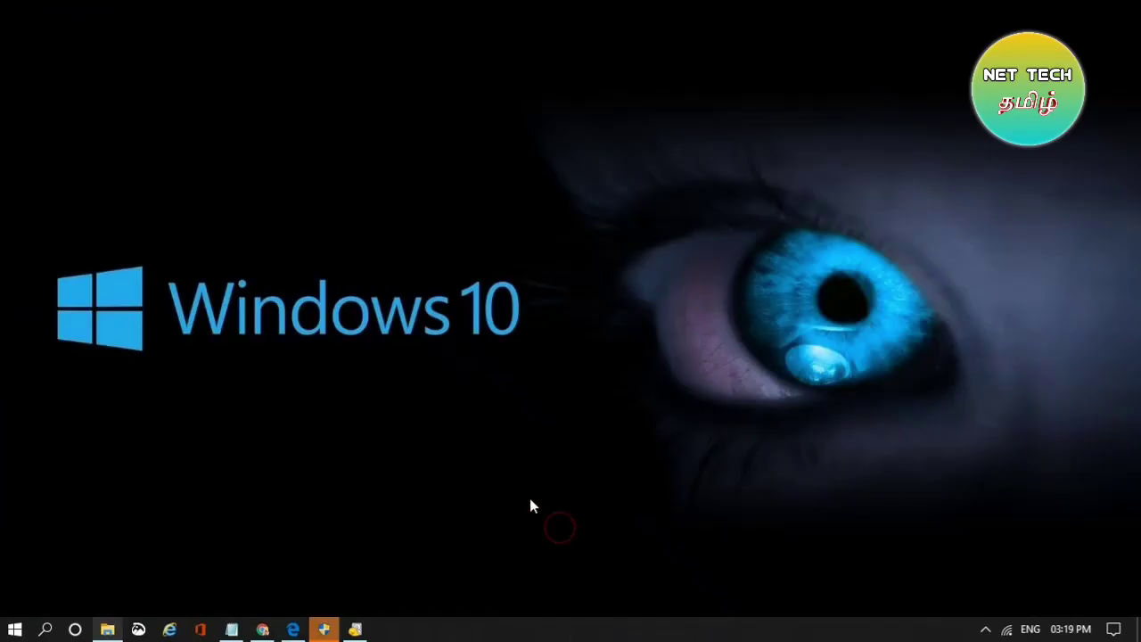
{"action": "key", "text": "ctrl+v"}
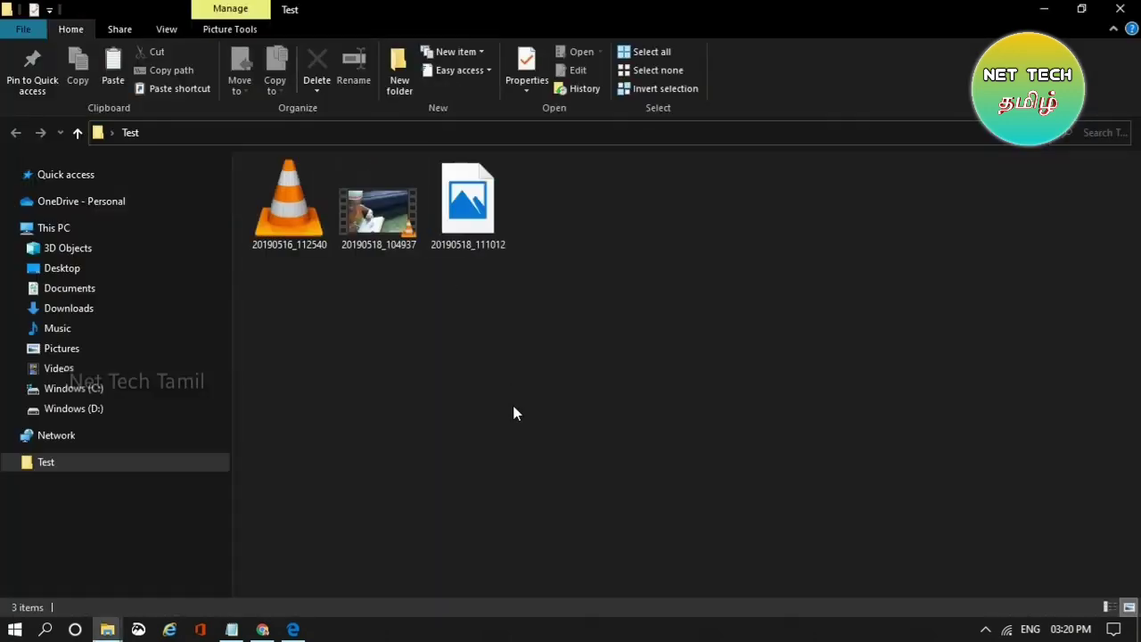
Step: Check the full path of the desktop's Test folder, then permanently delete all three files in it
{"action": "left_click", "coordinate": [203, 133]}
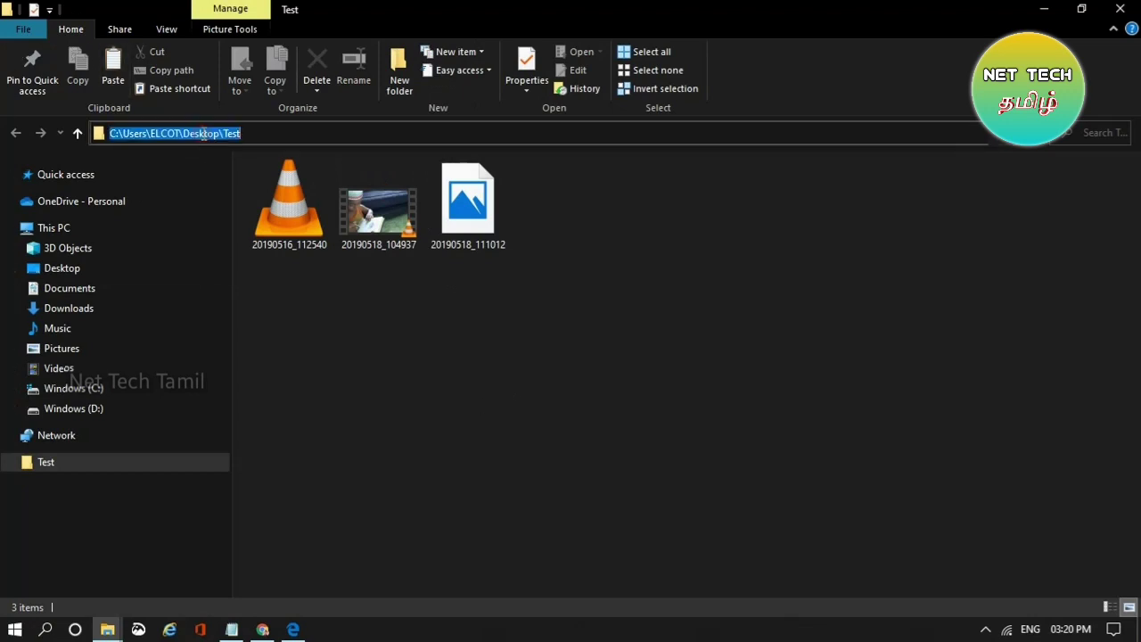
{"action": "left_click", "coordinate": [476, 396]}
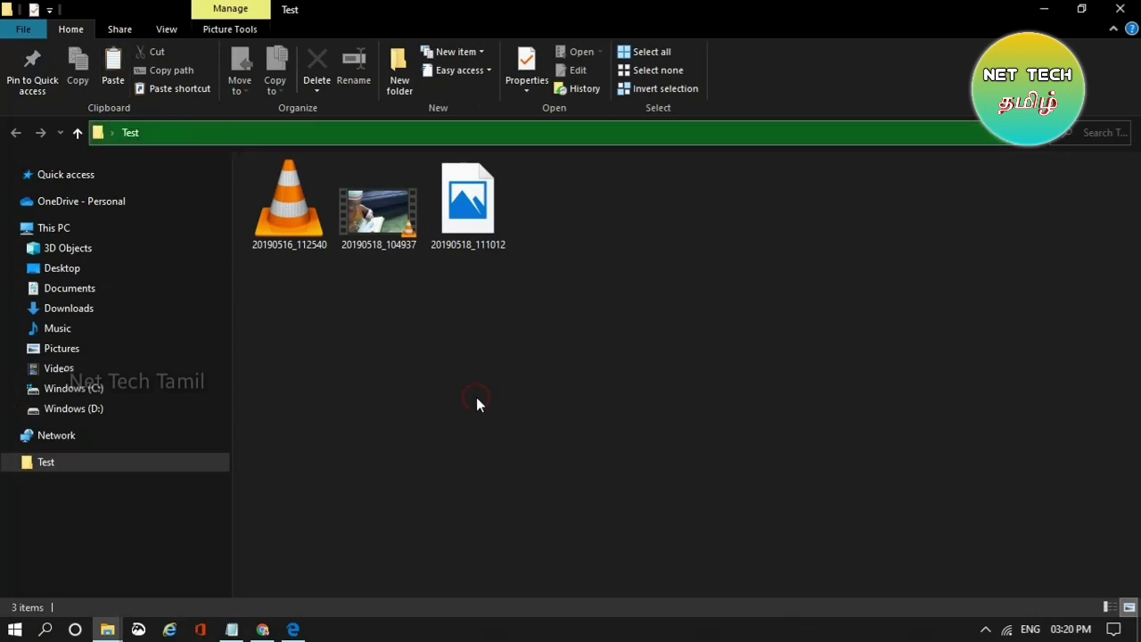
{"action": "key", "text": "ctrl+a"}
{"action": "key", "text": "shift+Delete"}
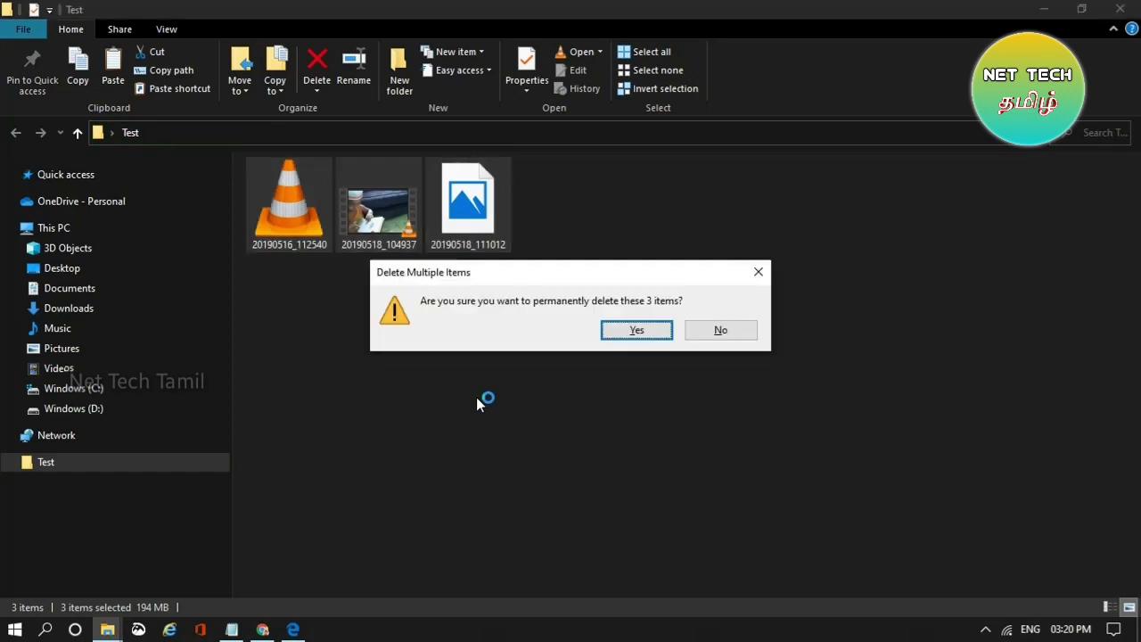
{"action": "key", "text": "Return"}
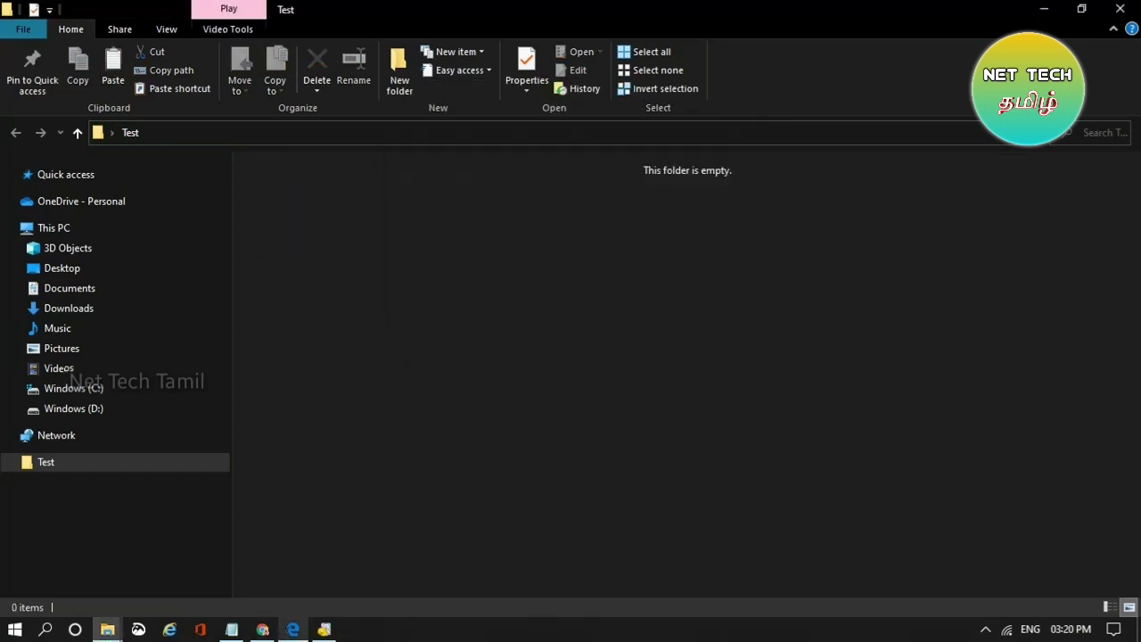
Step: Show the desktop and open the Recycle Bin to check it for the deleted files
{"action": "right_click", "coordinate": [531, 630]}
{"action": "left_click", "coordinate": [581, 510]}
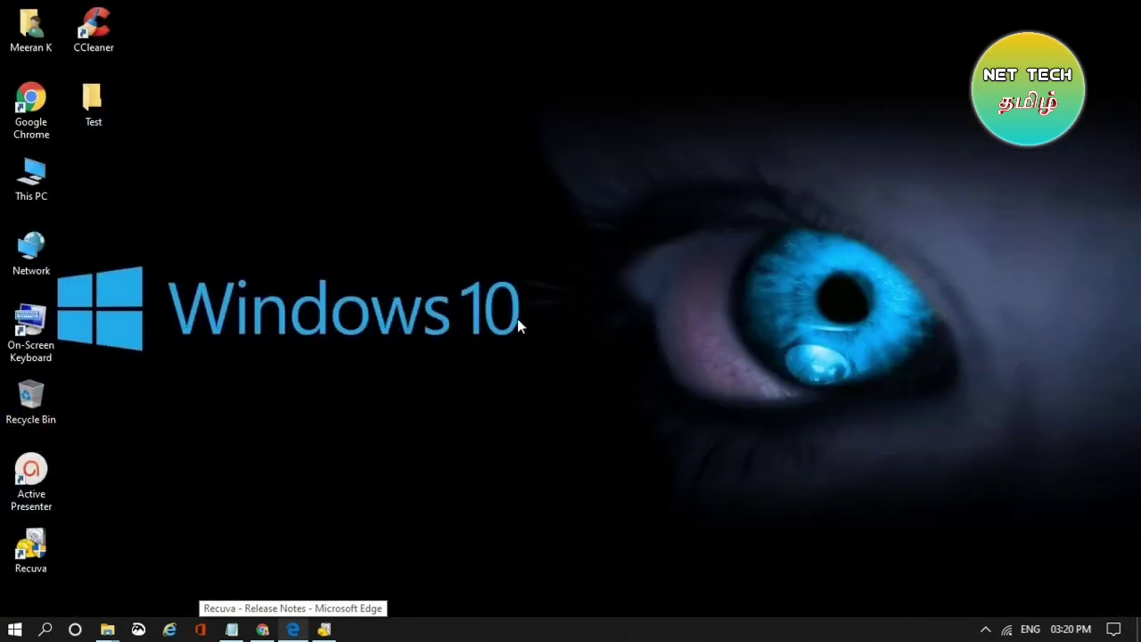
{"action": "double_click", "coordinate": [30, 396]}
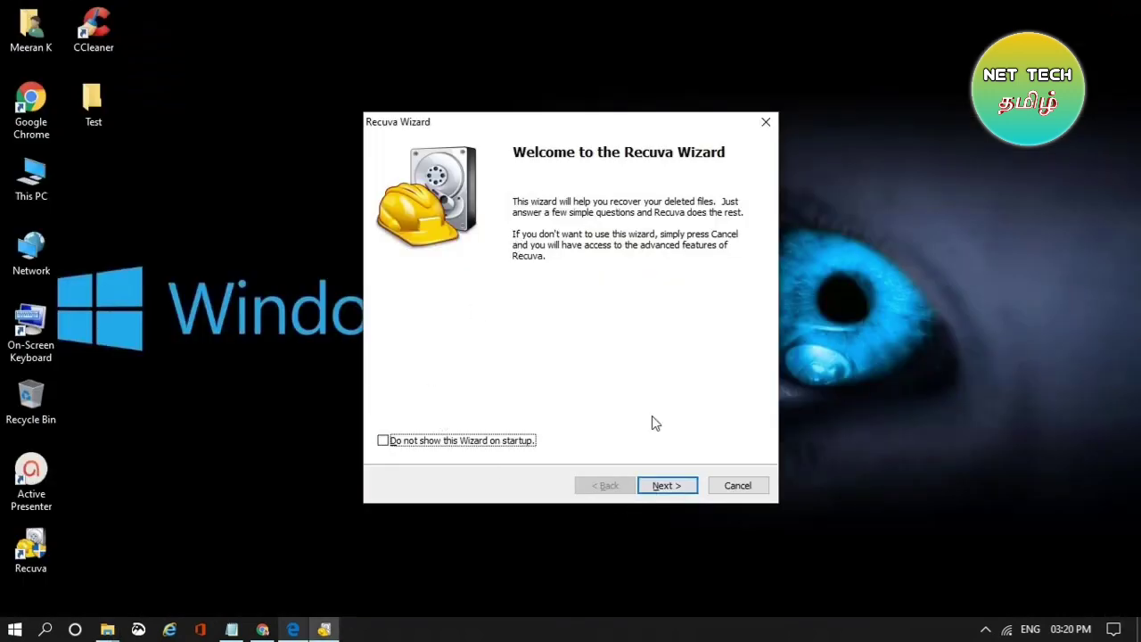
Step: Scan the desktop's Test folder for deleted files of all types with the Recuva wizard, leaving Deep Scan disabled
{"action": "left_click", "coordinate": [669, 487]}
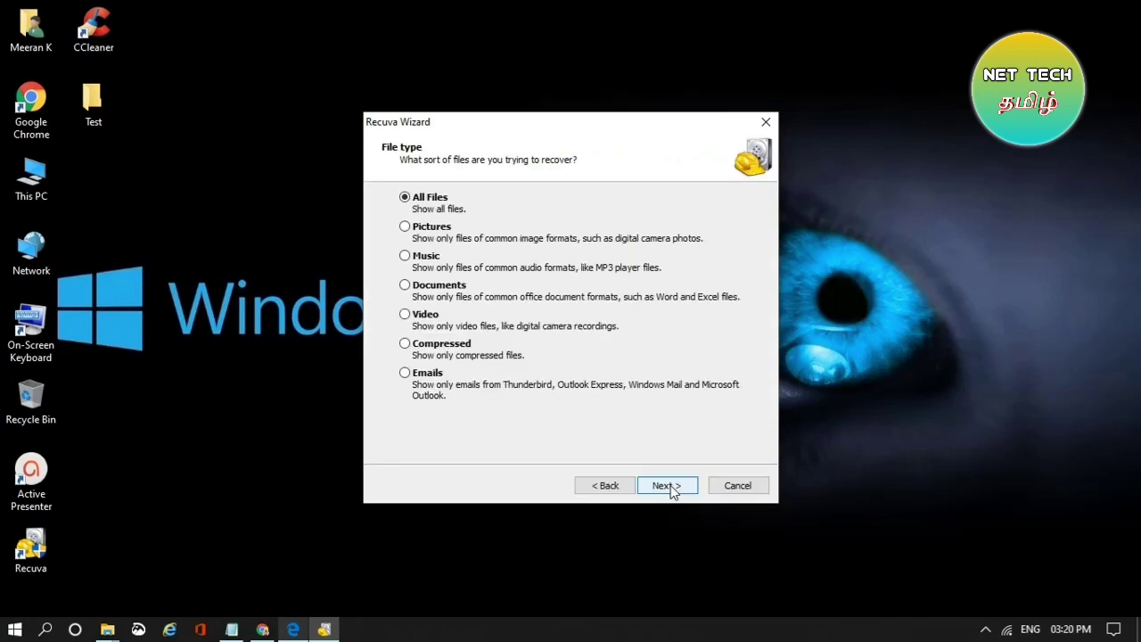
{"action": "left_click", "coordinate": [668, 487]}
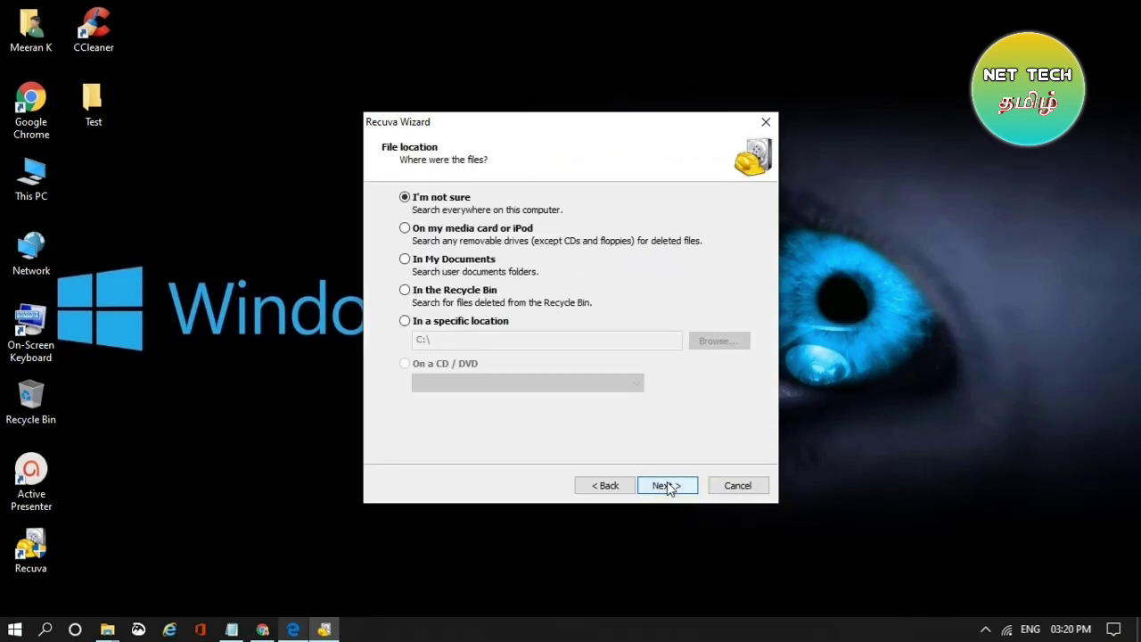
{"action": "left_click", "coordinate": [463, 323]}
{"action": "left_click", "coordinate": [715, 341]}
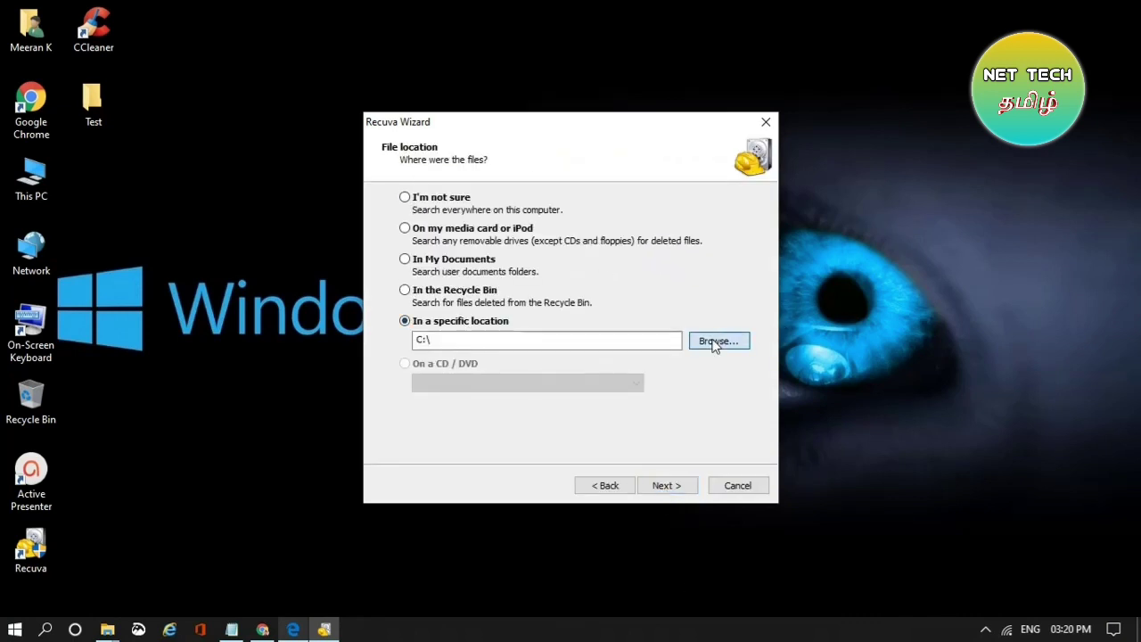
{"action": "mouse_move", "coordinate": [675, 289]}
{"action": "left_mouse_down"}
{"action": "mouse_move", "coordinate": [682, 311]}
{"action": "mouse_move", "coordinate": [690, 276]}
{"action": "left_mouse_up"}
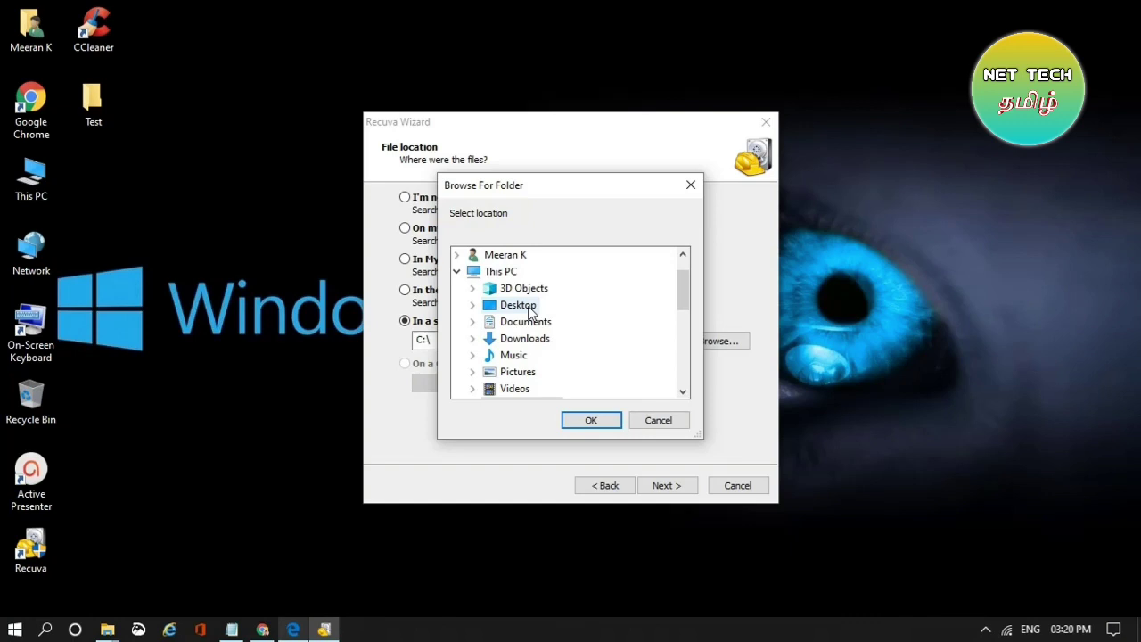
{"action": "left_click", "coordinate": [530, 308]}
{"action": "left_click", "coordinate": [525, 355]}
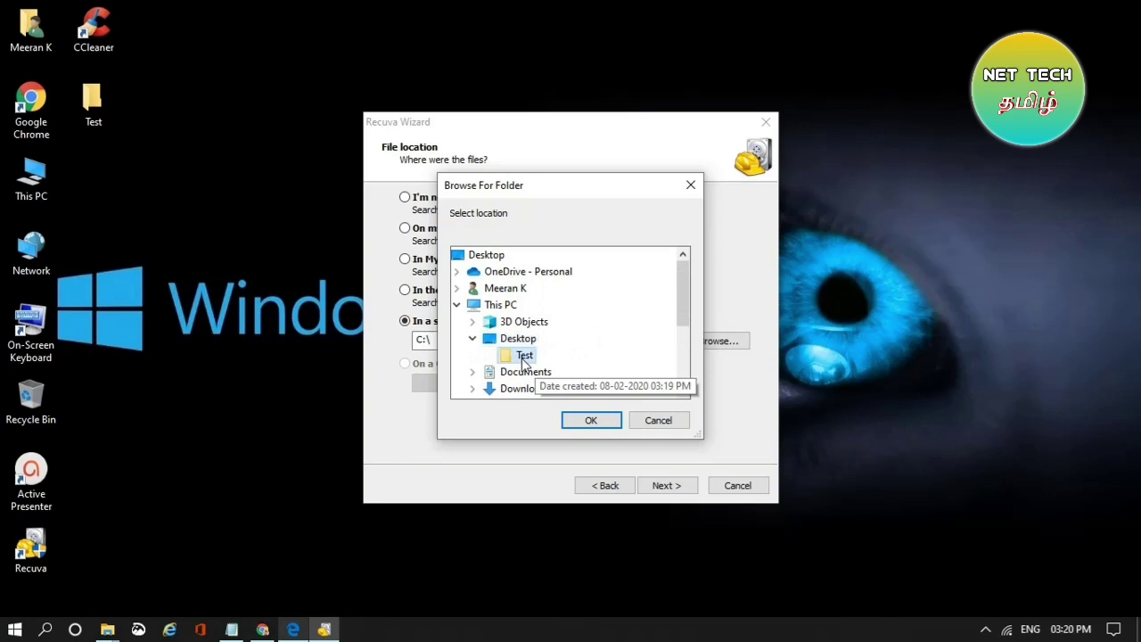
{"action": "left_click", "coordinate": [592, 421]}
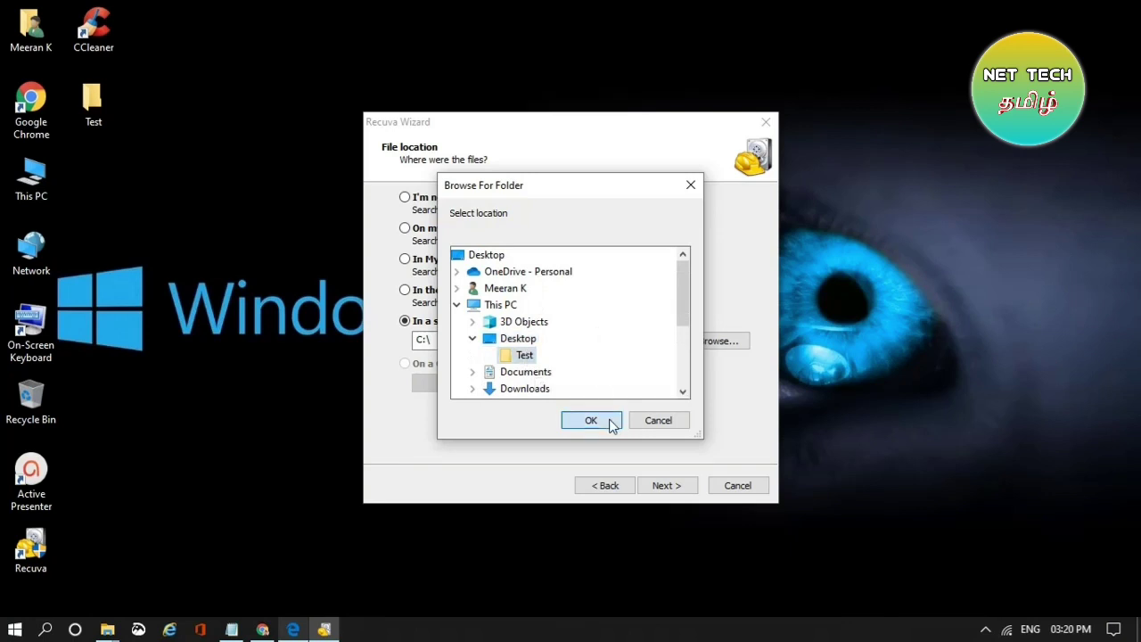
{"action": "left_click", "coordinate": [667, 488]}
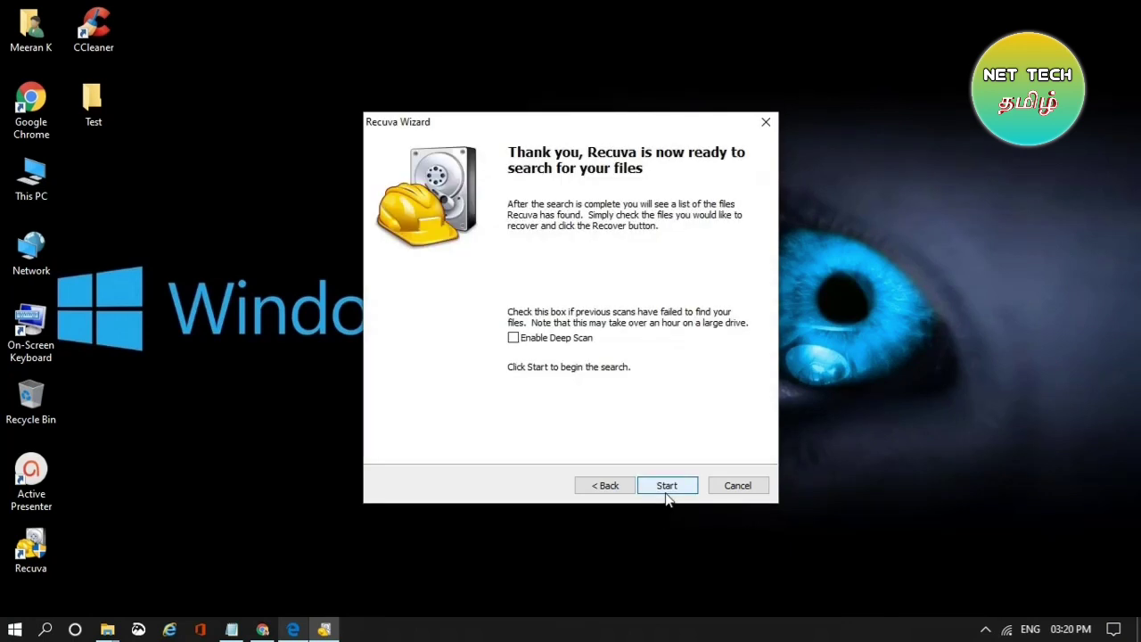
{"action": "left_click", "coordinate": [668, 489]}
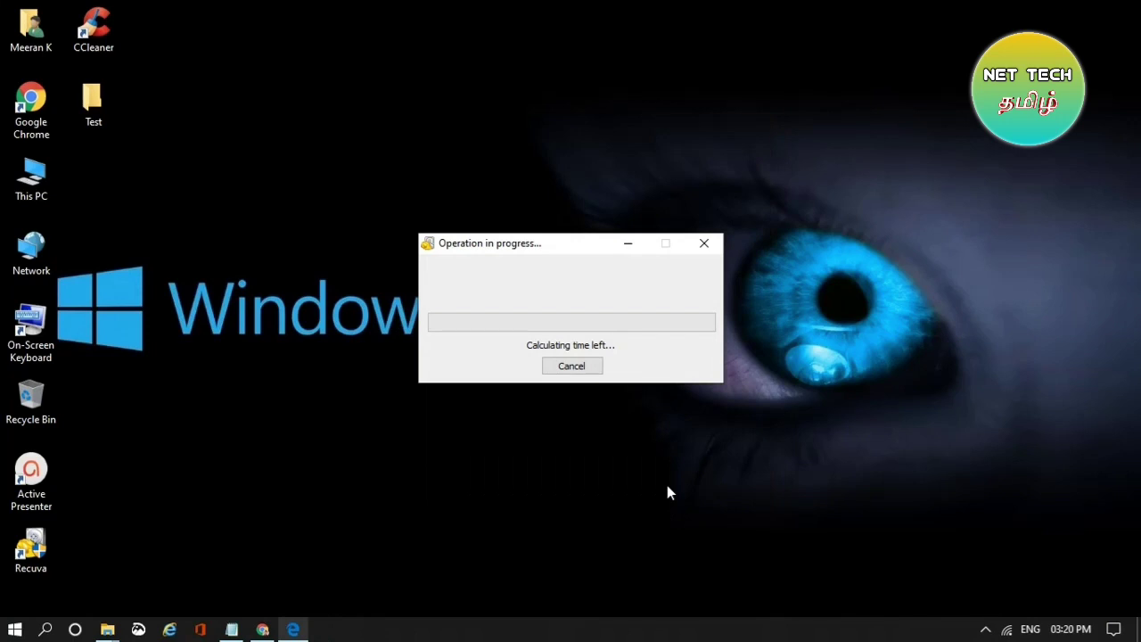
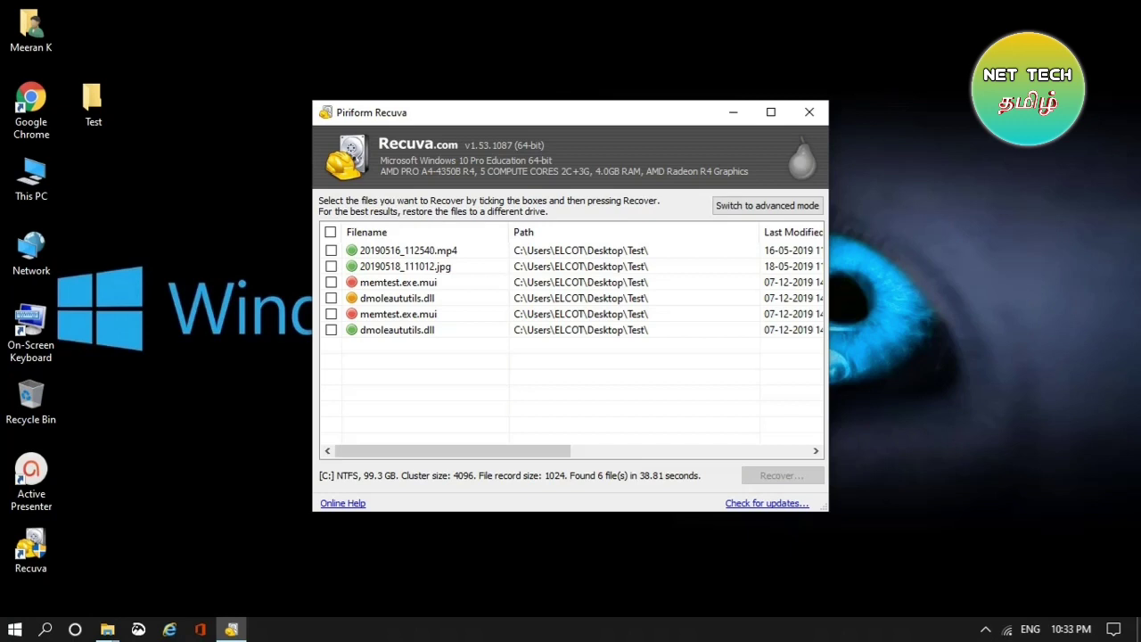
Step: Recover all the files found by the scan to the desktop's Test folder, accepting restoration to the same drive
{"action": "left_click", "coordinate": [408, 250]}
{"action": "left_click", "coordinate": [405, 266]}
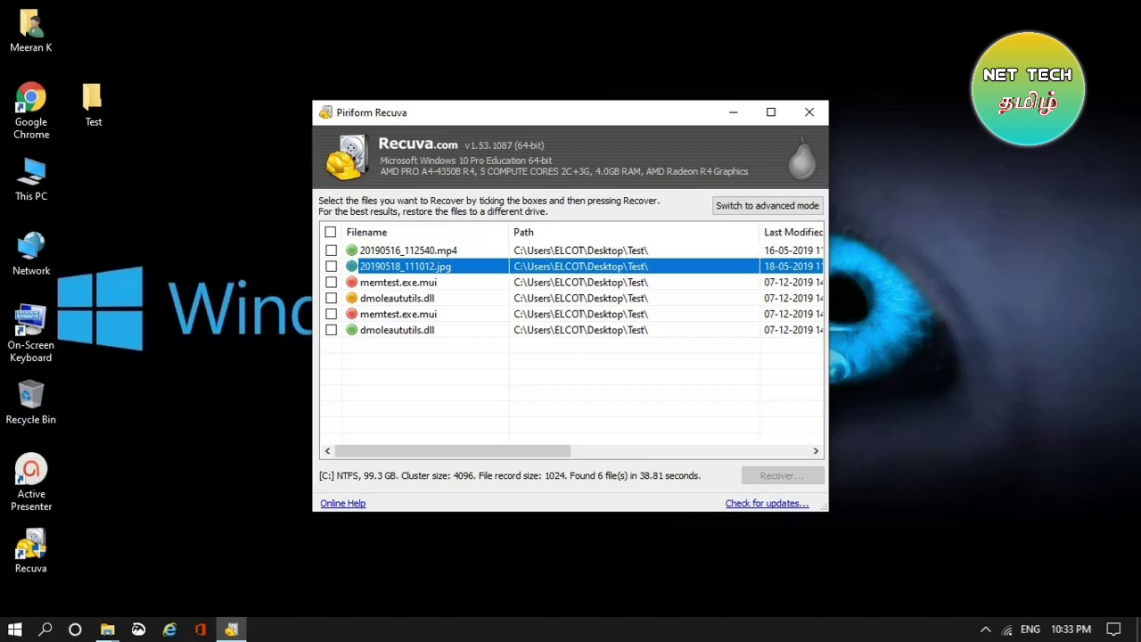
{"action": "left_click", "coordinate": [330, 232]}
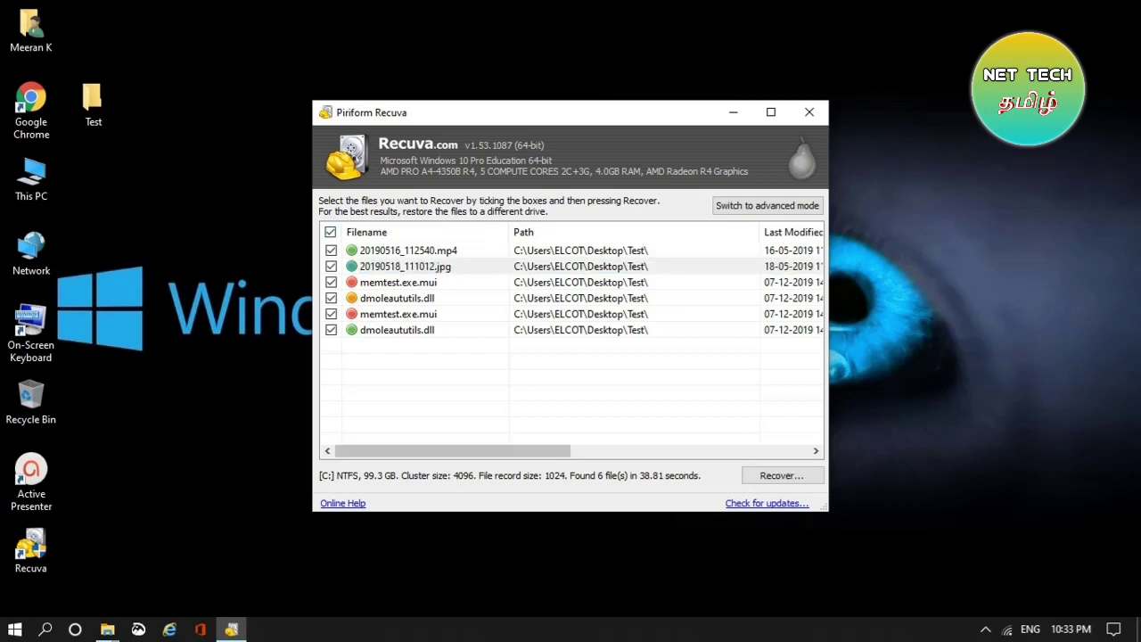
{"action": "left_click", "coordinate": [781, 475]}
{"action": "left_click", "coordinate": [457, 304]}
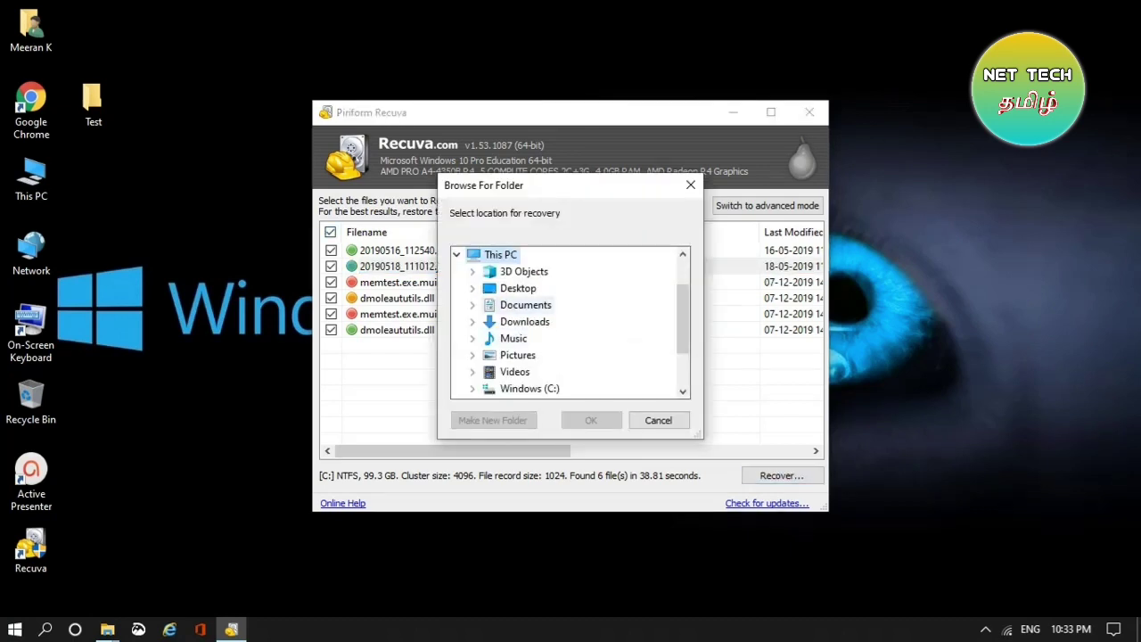
{"action": "double_click", "coordinate": [509, 288]}
{"action": "left_click", "coordinate": [524, 355]}
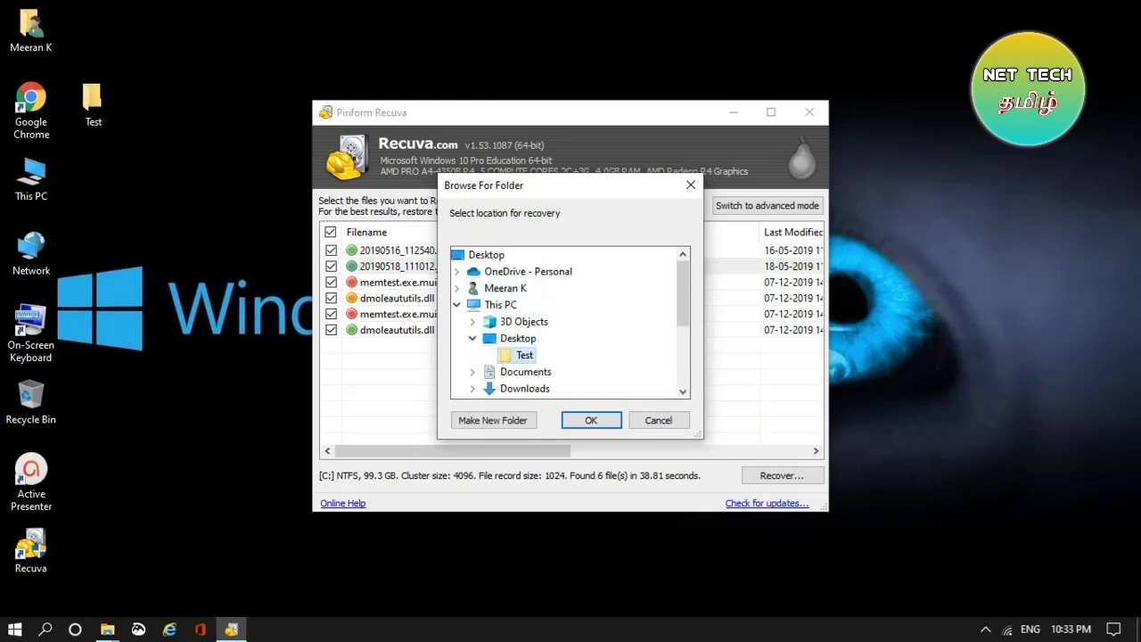
{"action": "left_click", "coordinate": [591, 420]}
{"action": "left_click", "coordinate": [624, 351]}
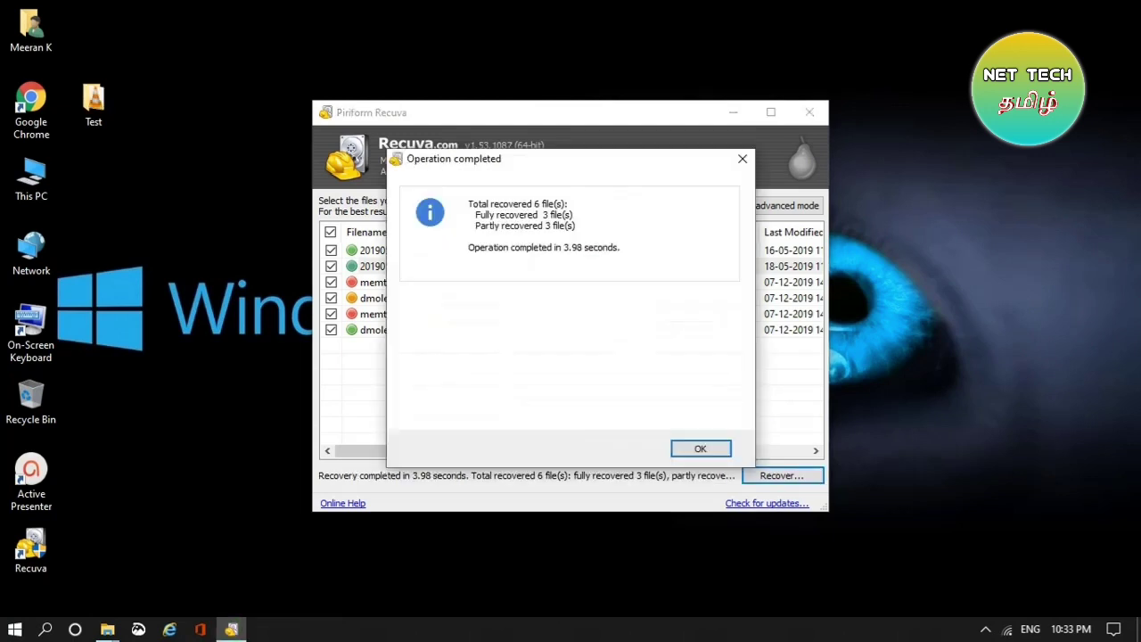
{"action": "key", "text": "Return"}
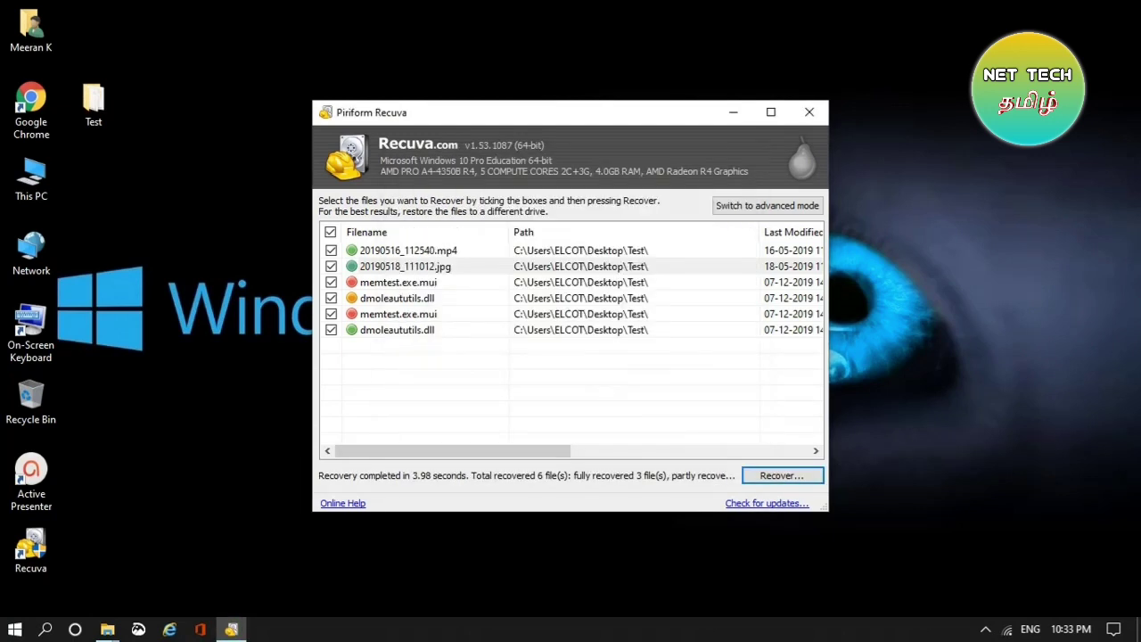
Step: Close Recuva and check the recovered 20190518_111012.jpg and 20190516_112540.mp4 in the desktop's Test folder by opening each one
{"action": "left_click", "coordinate": [809, 111]}
{"action": "double_click", "coordinate": [93, 100]}
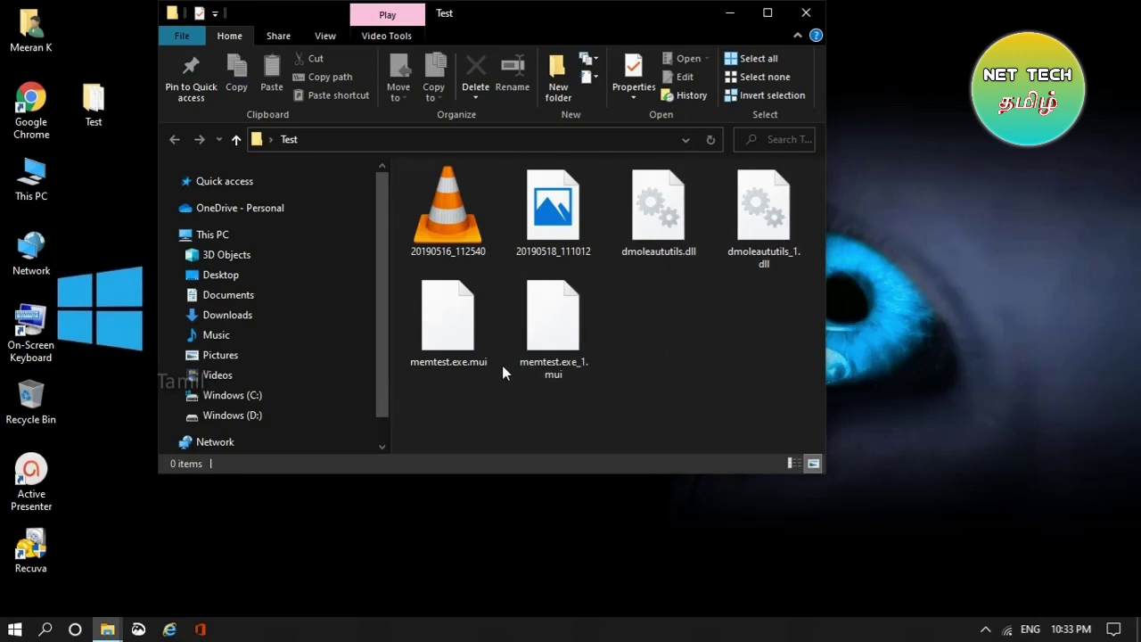
{"action": "left_click", "coordinate": [555, 214]}
{"action": "double_click", "coordinate": [557, 220]}
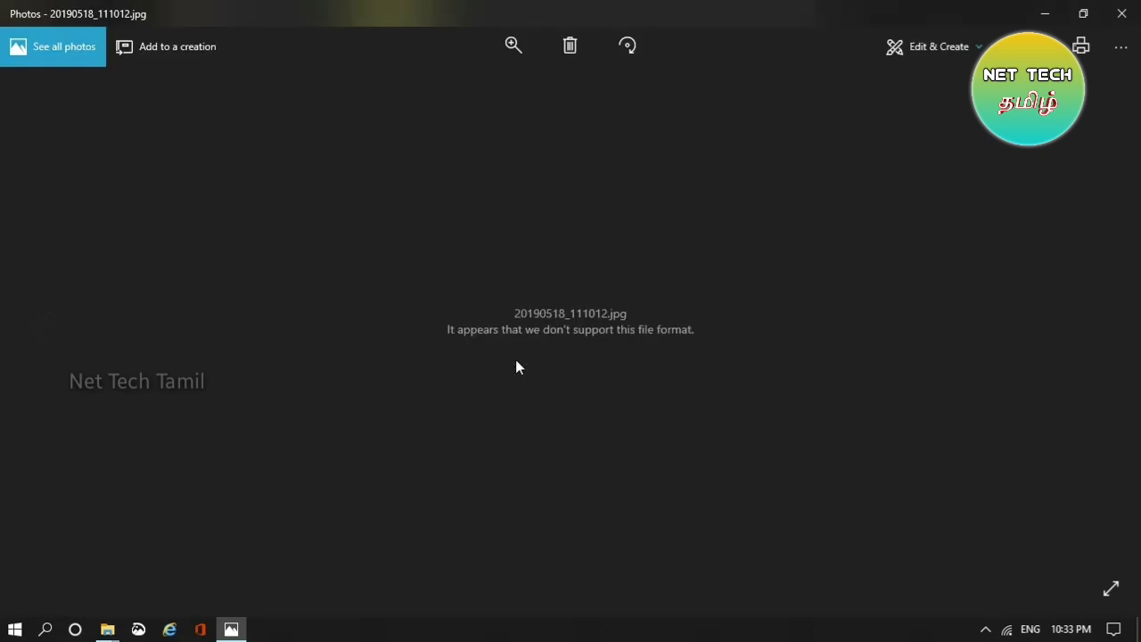
{"action": "left_click", "coordinate": [1116, 13]}
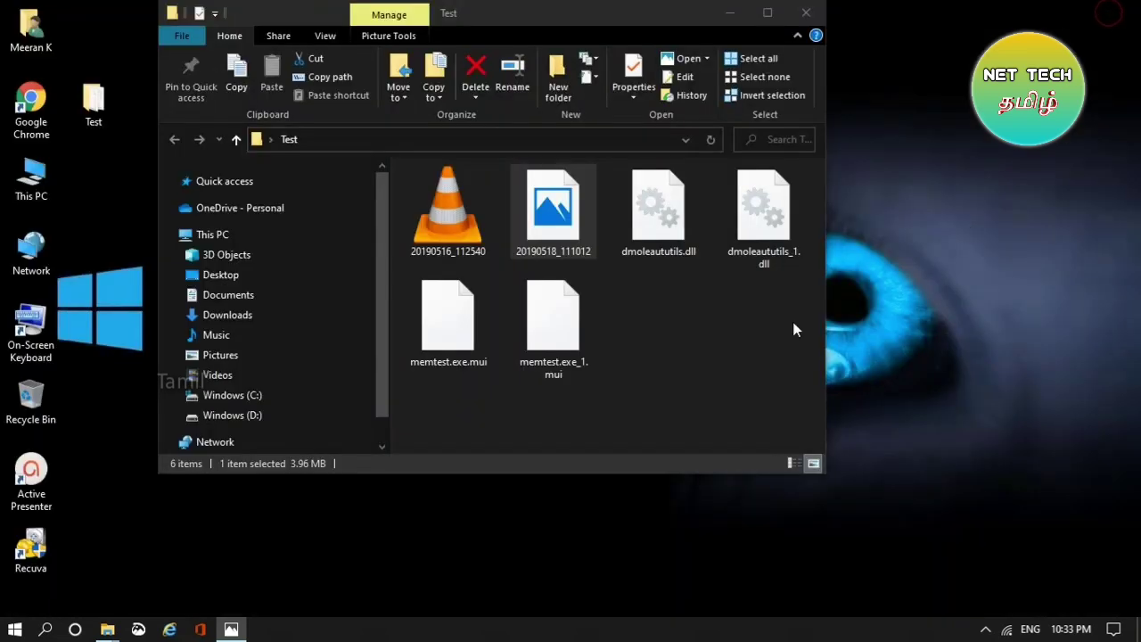
{"action": "left_click", "coordinate": [447, 214]}
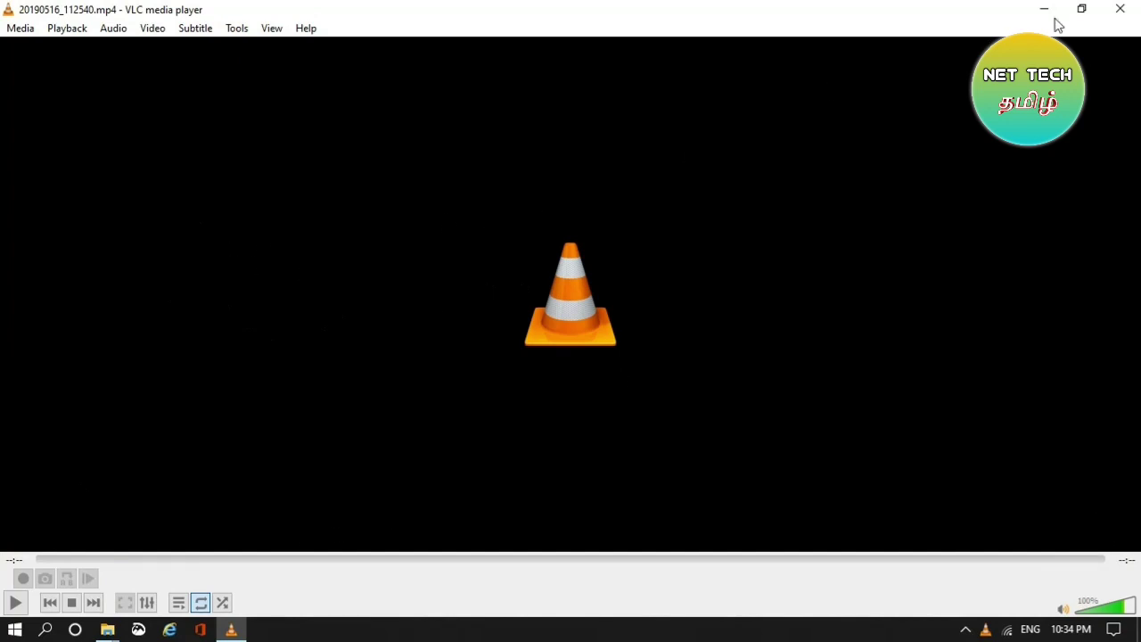
{"action": "left_click", "coordinate": [1122, 9]}
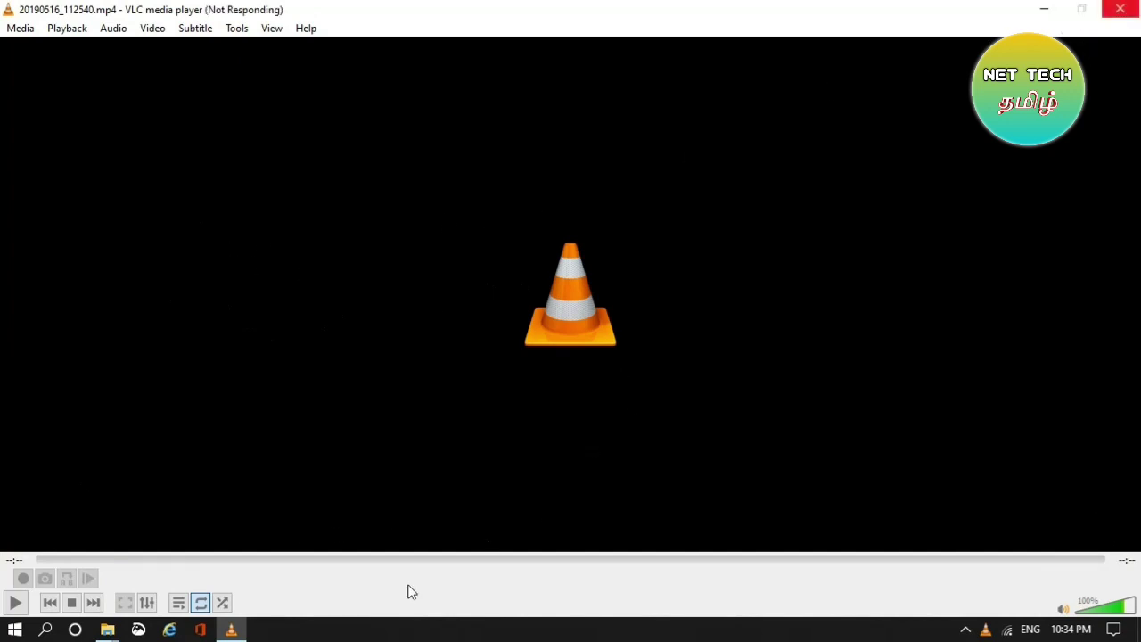